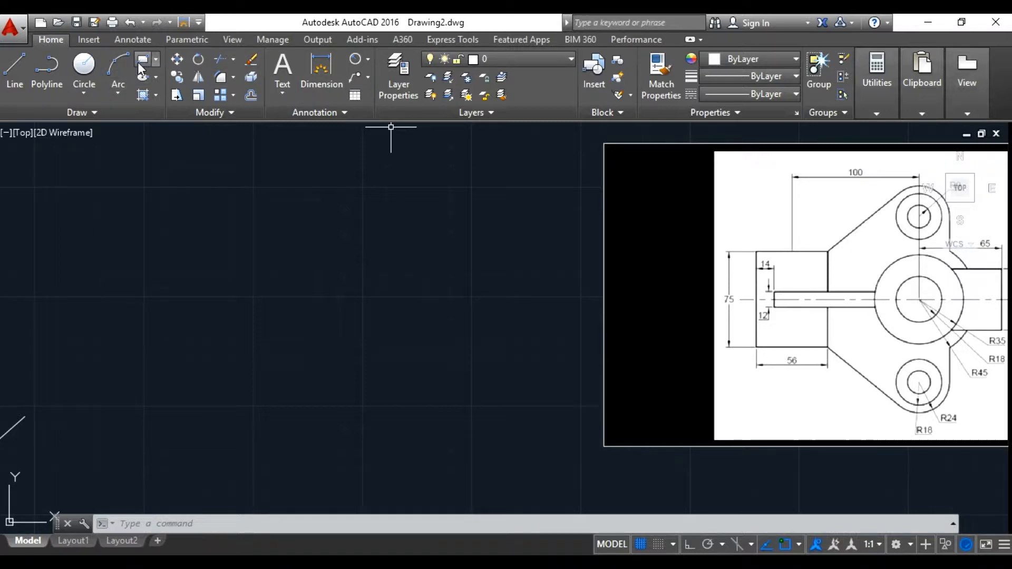
# - Draw a 56 by 75 rectangle up and right from the slanted line's upper end, and delete that line
pyautogui.click(140, 65)
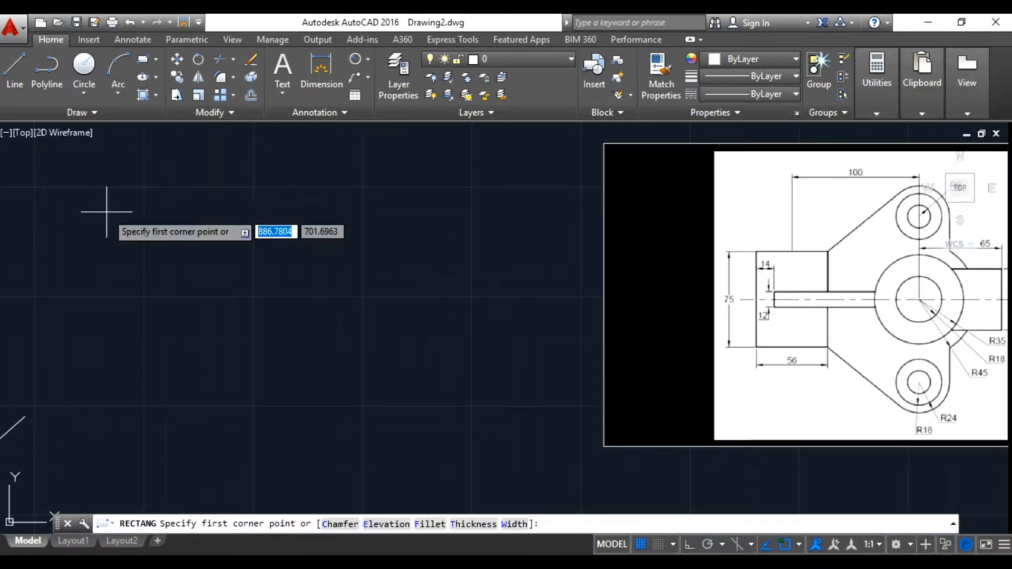
pyautogui.click(25, 417)
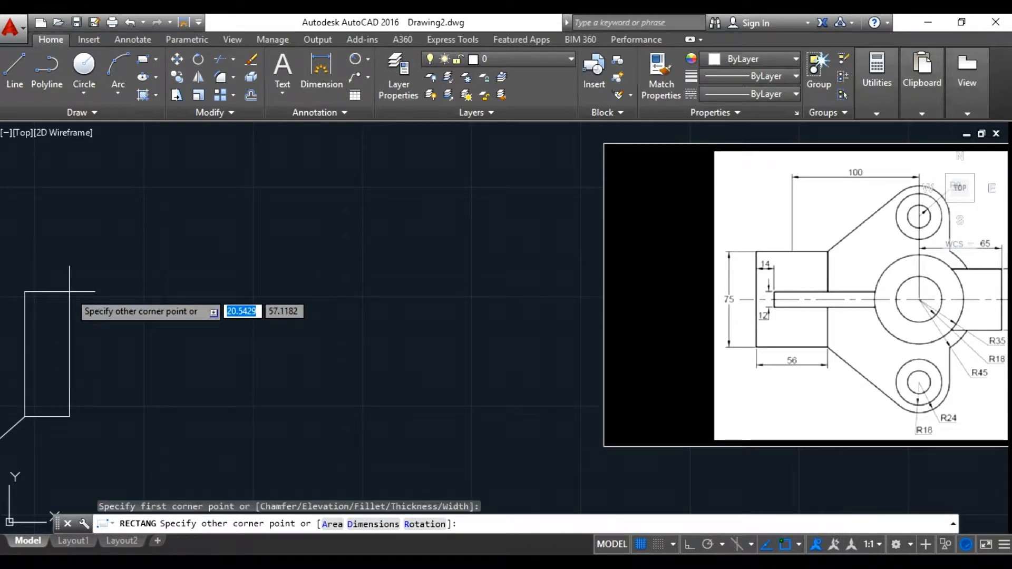
pyautogui.write('56')
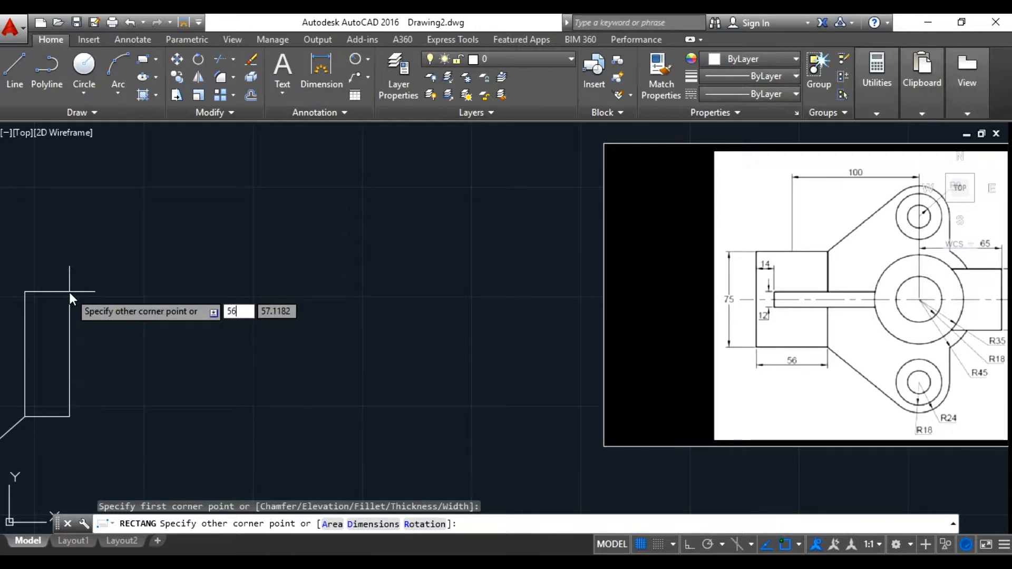
pyautogui.press('Tab')
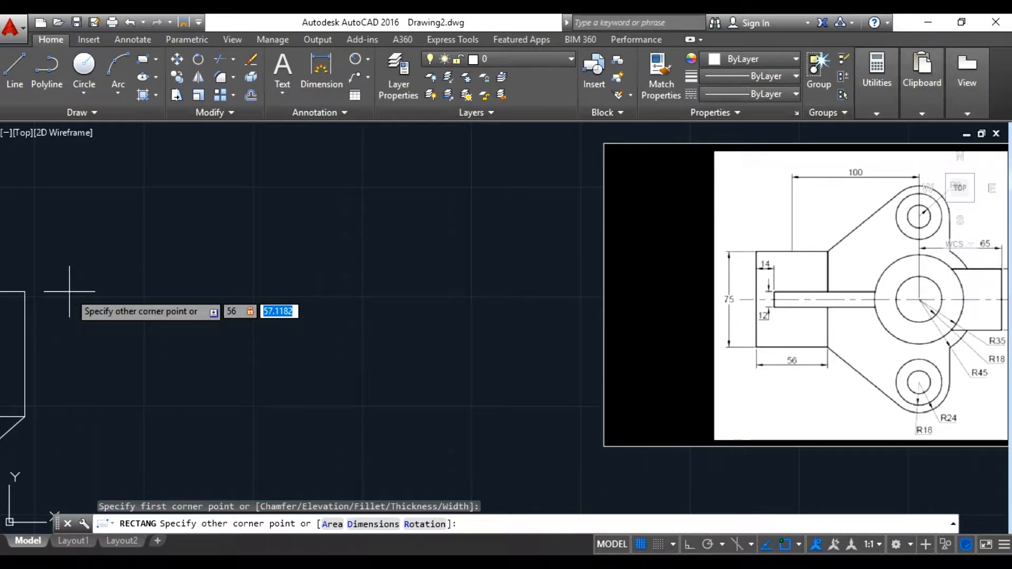
pyautogui.press('BackSpace')
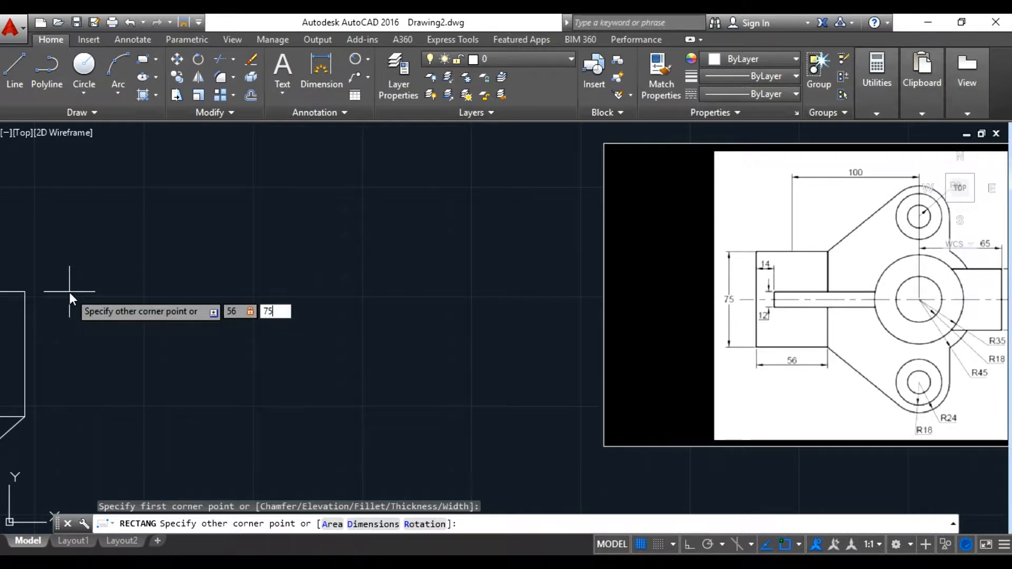
pyautogui.press('Return')
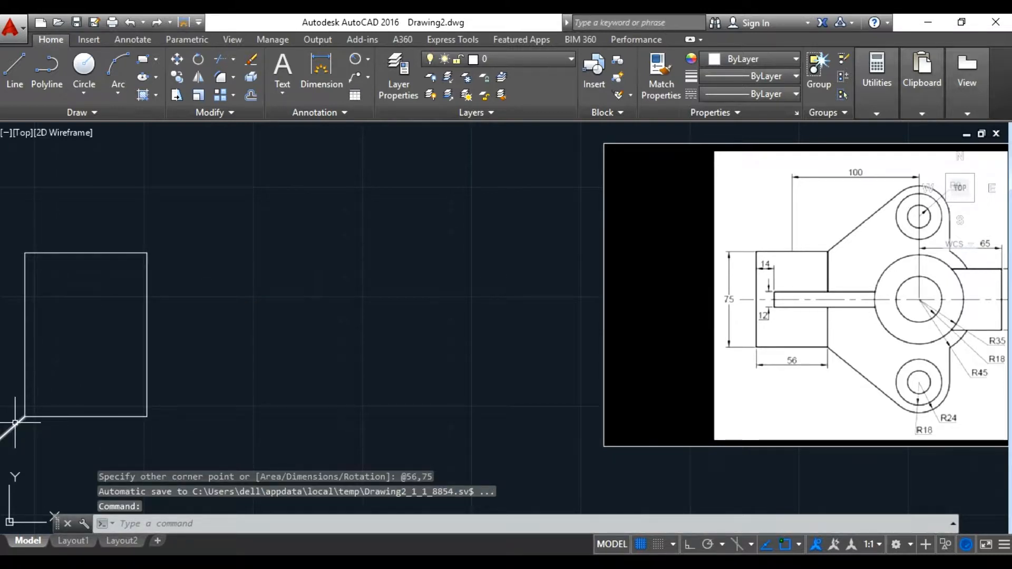
pyautogui.click(16, 422)
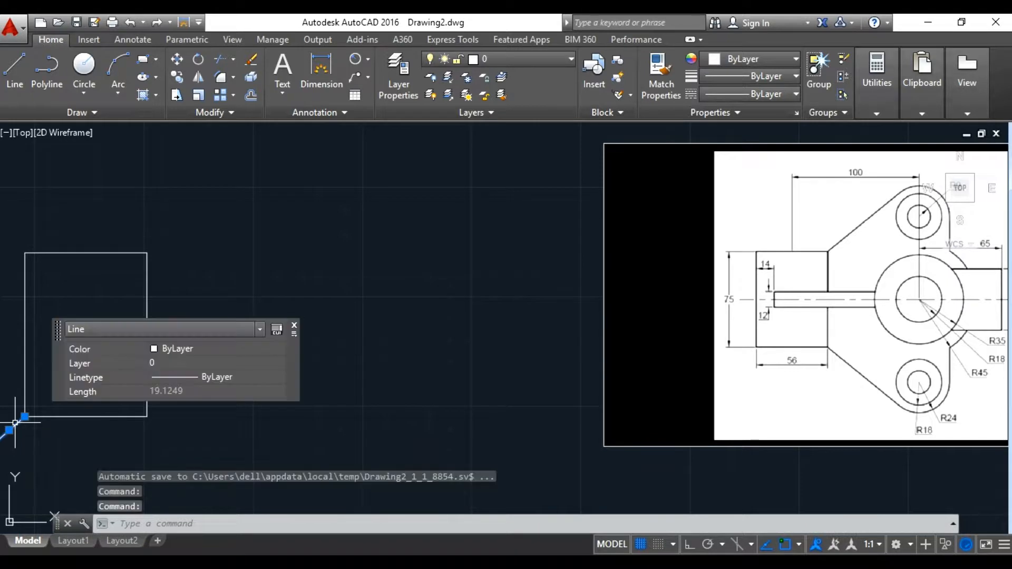
pyautogui.press('Delete')
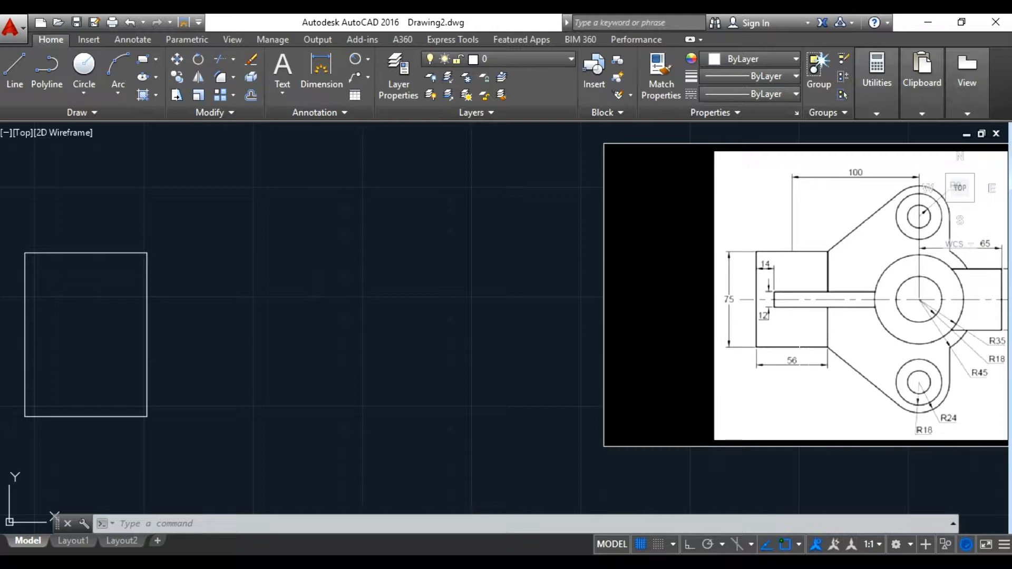
pyautogui.click(16, 84)
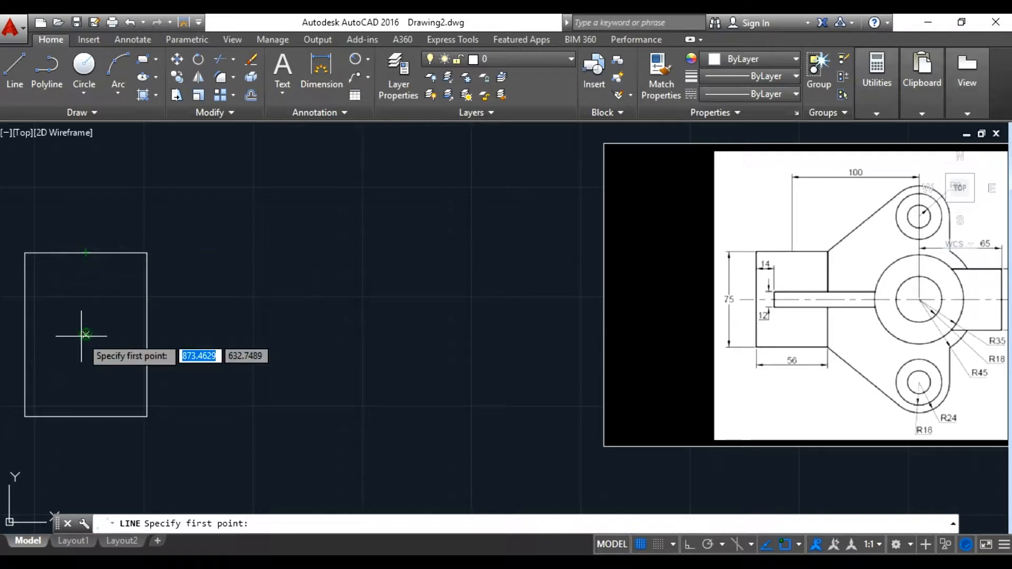
pyautogui.click(798, 543)
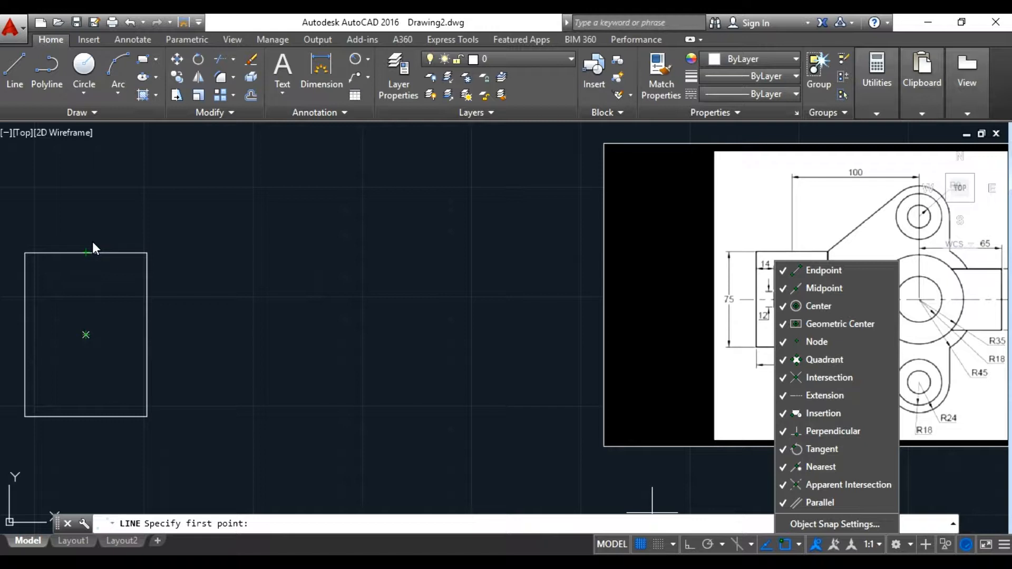
pyautogui.click(83, 333)
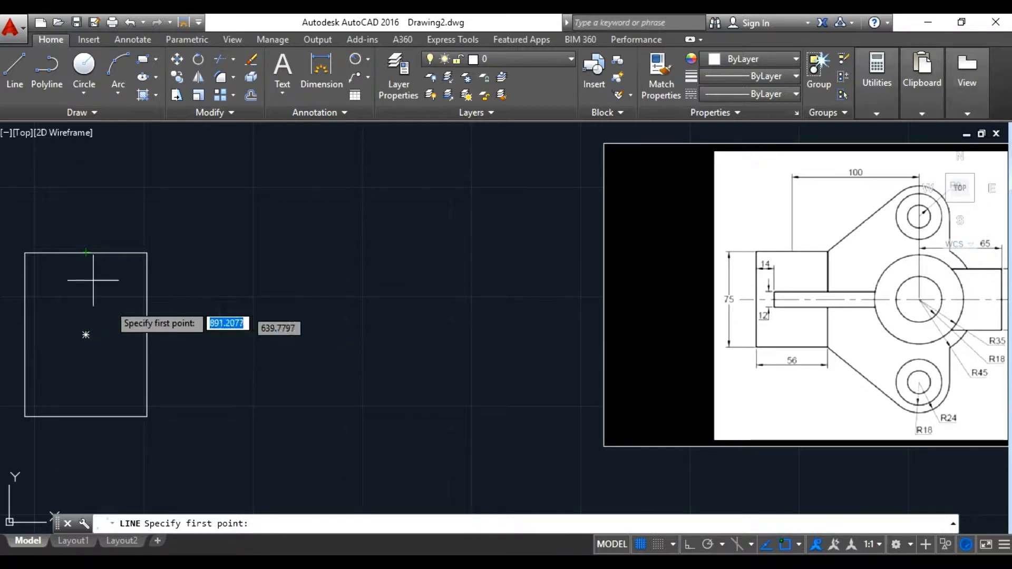
# - Draw a horizontal line 100 long to the right from the rectangle's geometric center, with Ortho mode on
pyautogui.click(15, 66)
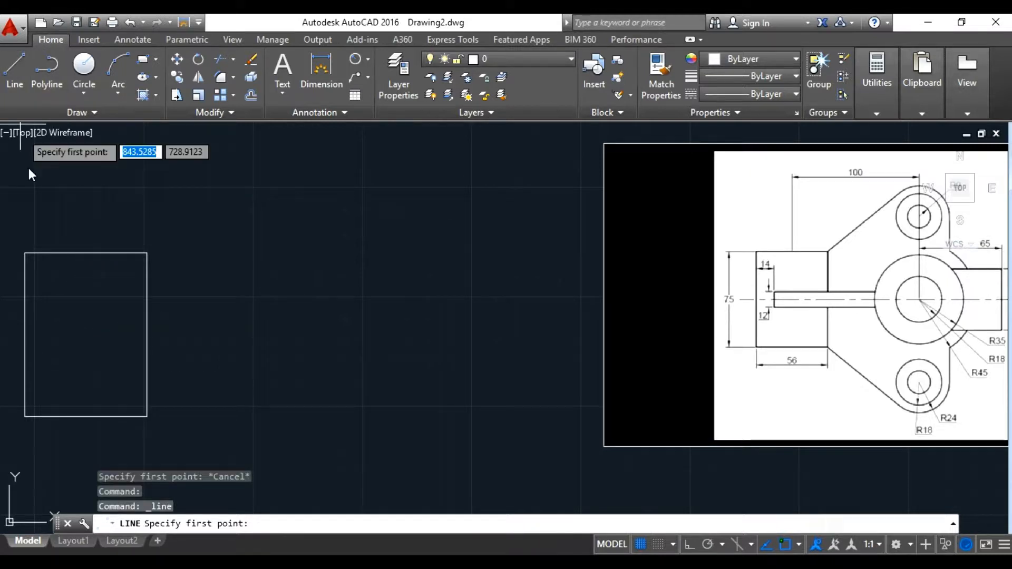
pyautogui.click(86, 334)
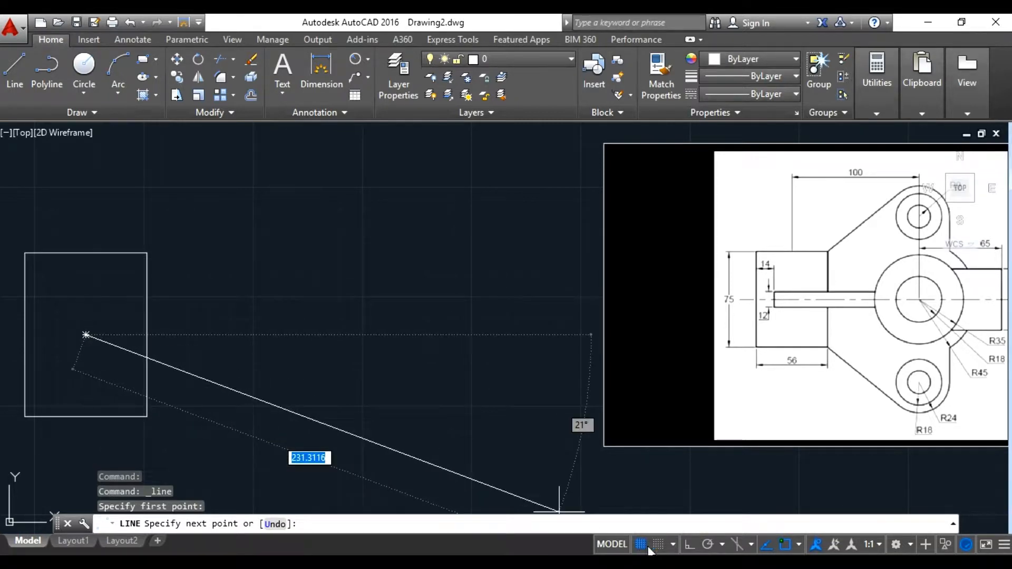
pyautogui.click(685, 546)
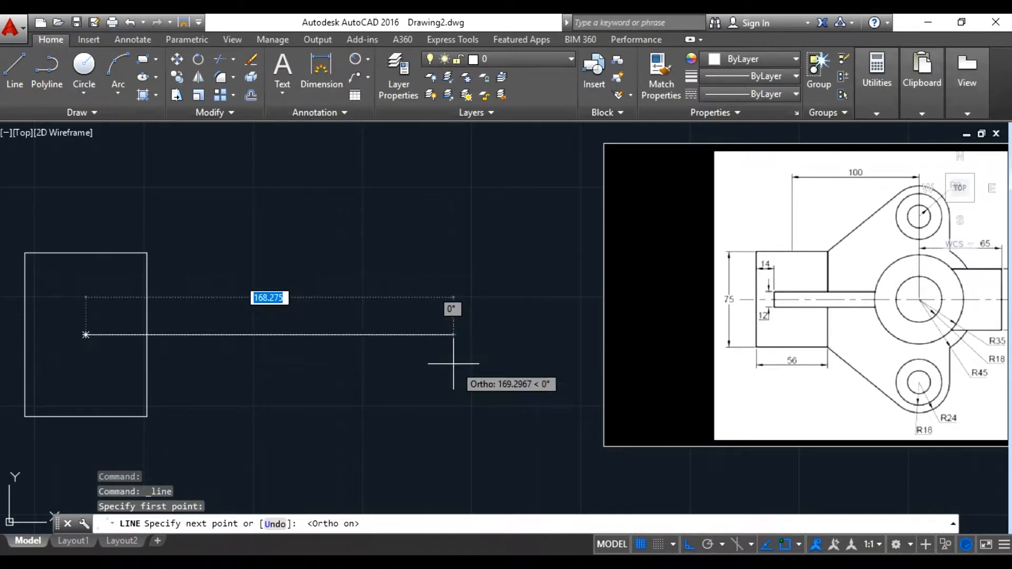
pyautogui.write('100')
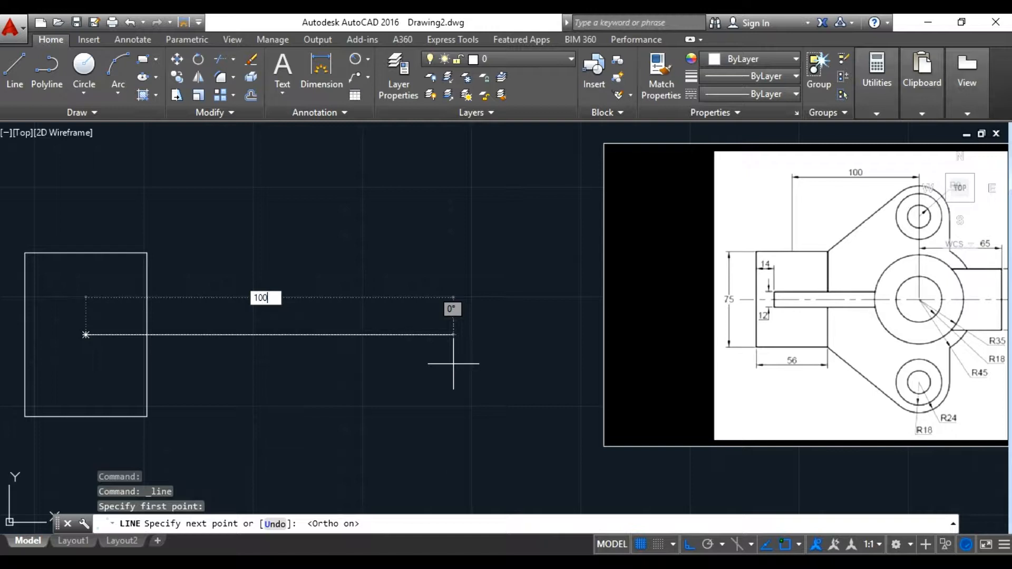
pyautogui.press('Return')
pyautogui.rightClick(453, 364)
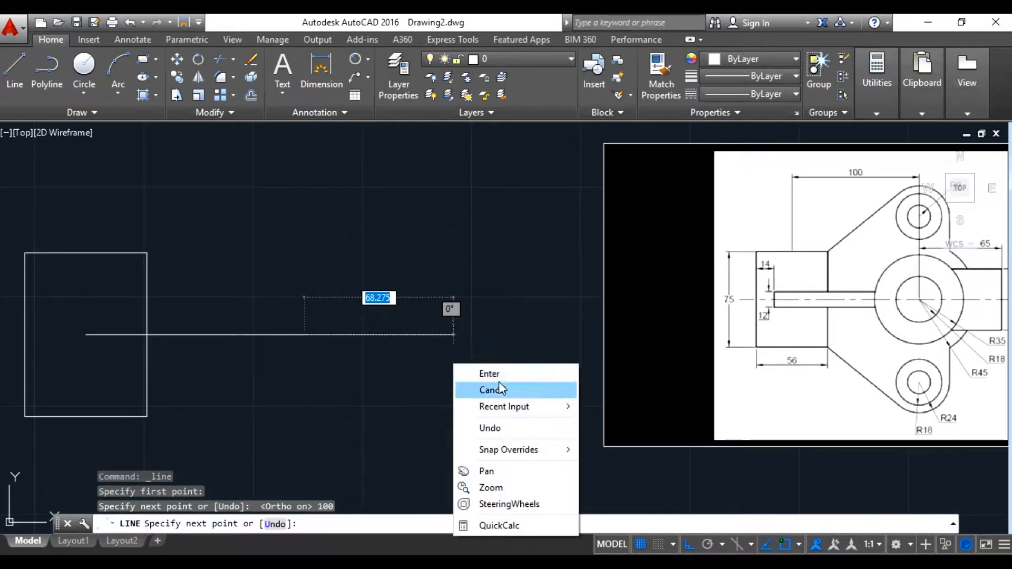
pyautogui.click(490, 373)
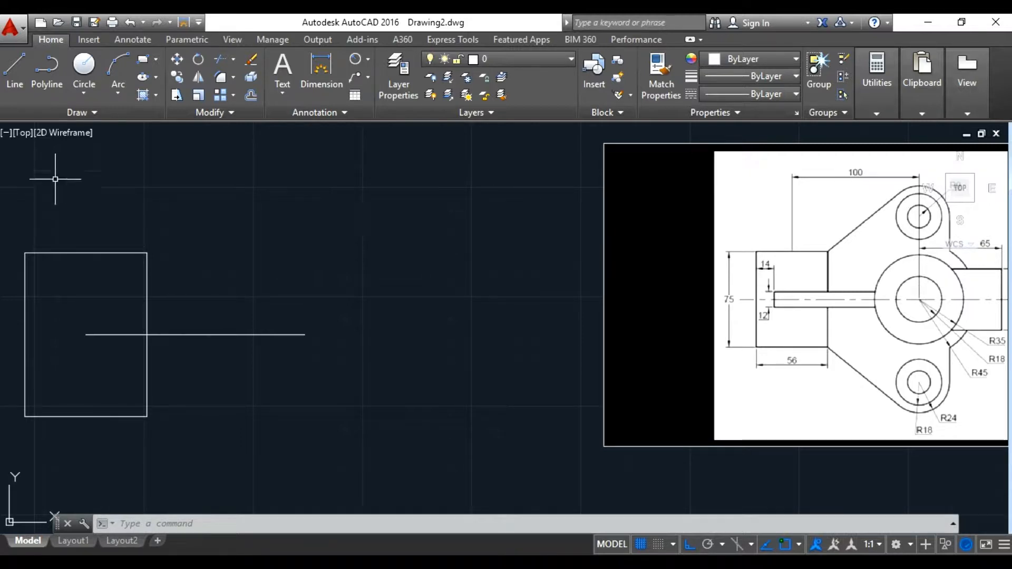
# - Draw a circle of radius 18 centered on the right end of the horizontal line
pyautogui.click(85, 95)
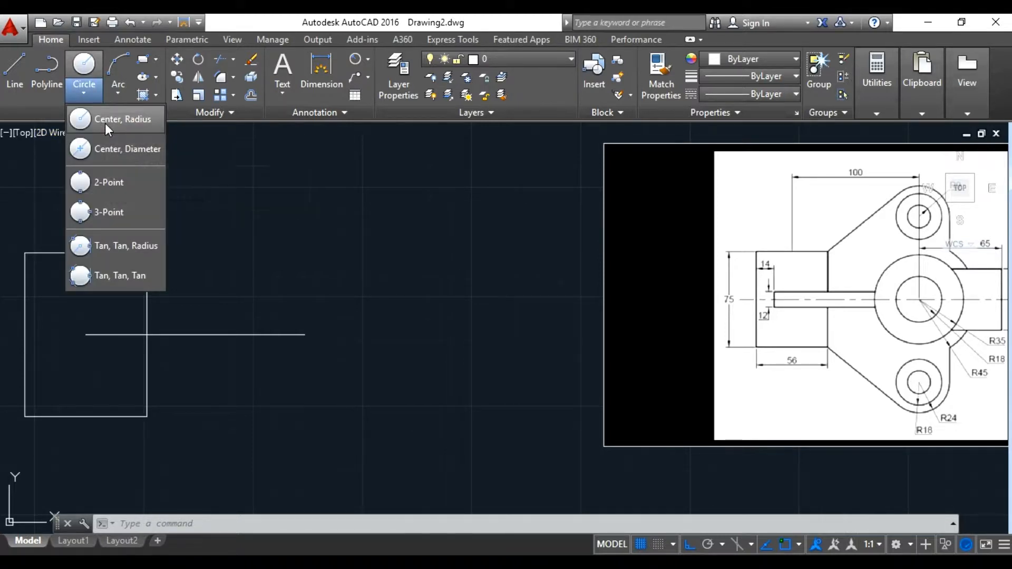
pyautogui.click(105, 120)
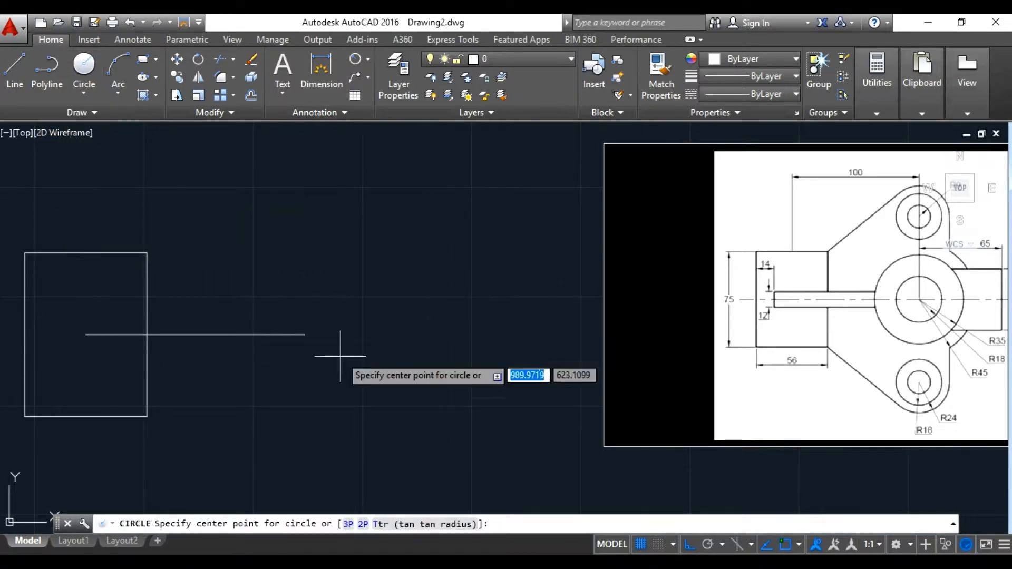
pyautogui.click(305, 335)
pyautogui.write('18')
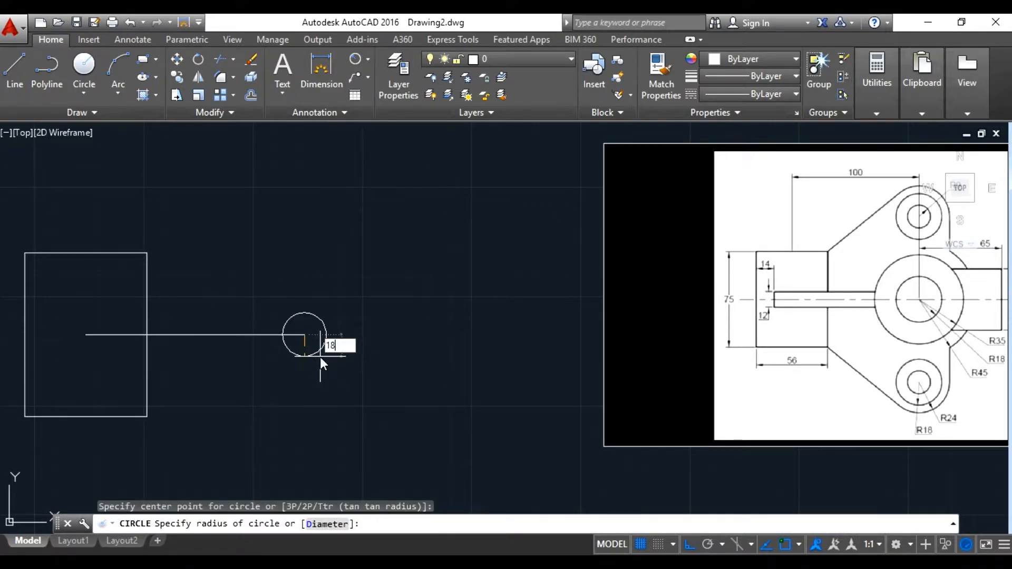
pyautogui.press('Return')
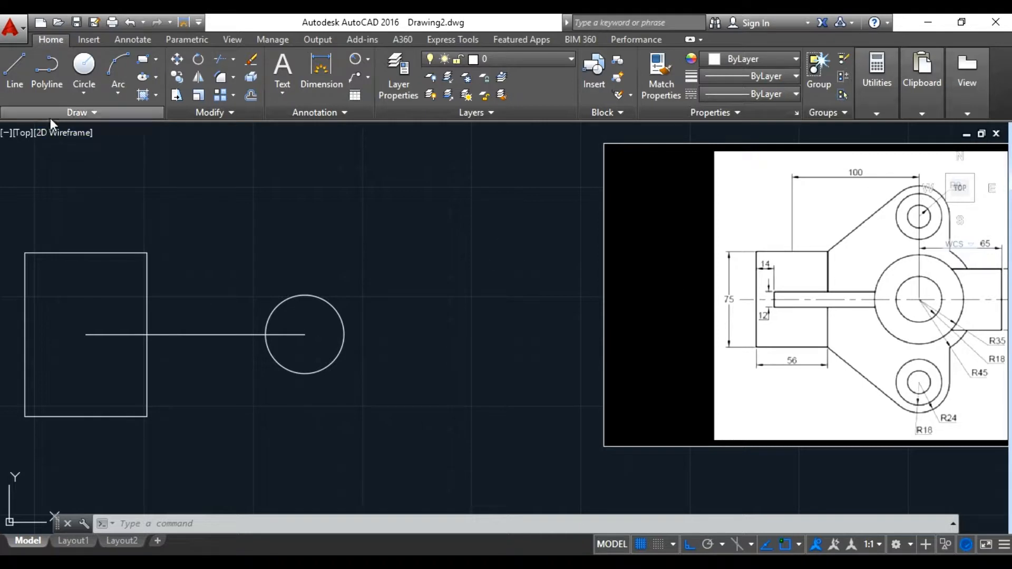
# - Draw a concentric circle of radius 35 around the radius 18 circle
pyautogui.click(83, 95)
pyautogui.click(106, 112)
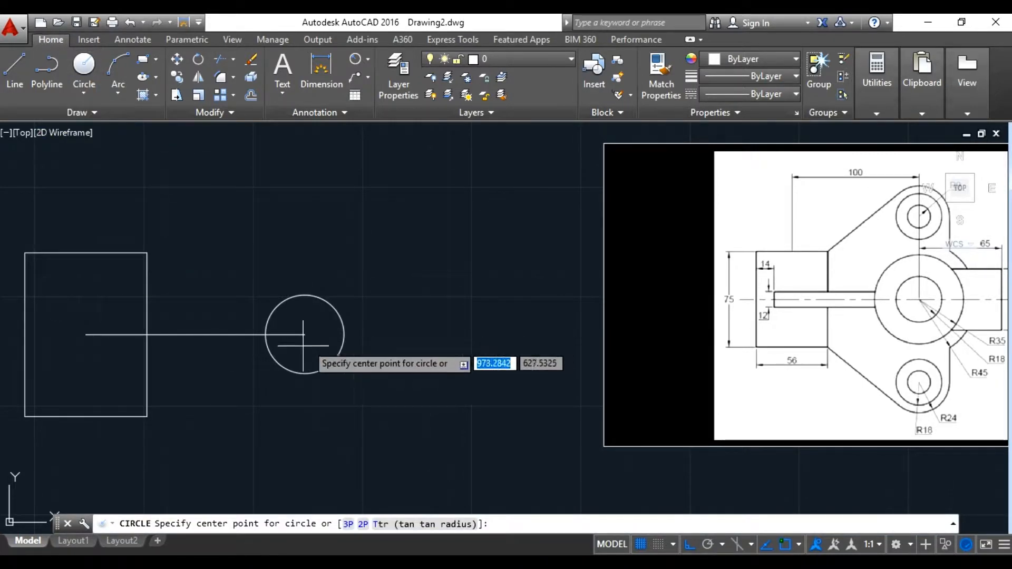
pyautogui.click(303, 333)
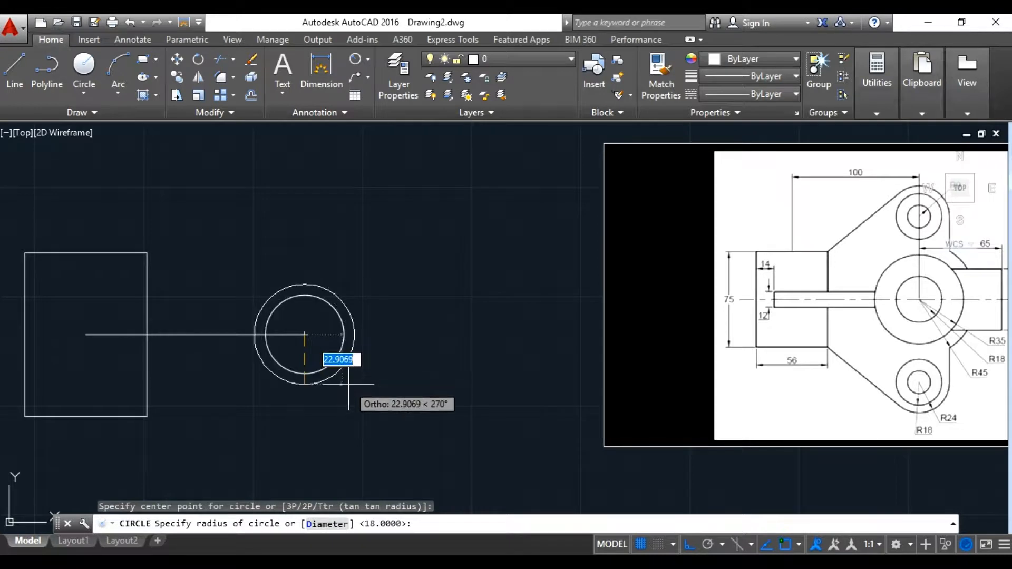
pyautogui.write('35')
pyautogui.press('Return')
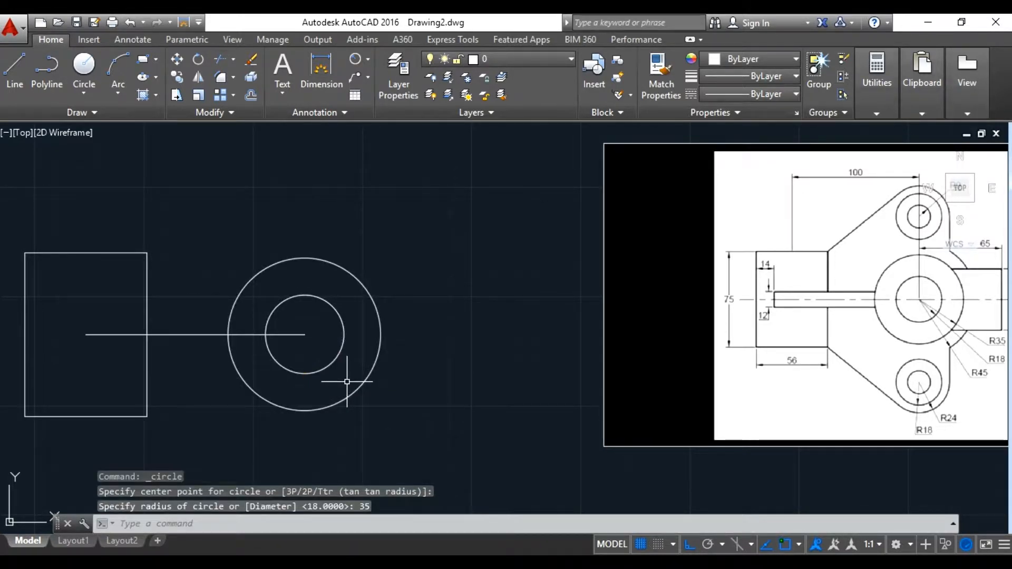
# - Add a third concentric circle of radius 45 at the same center
pyautogui.rightClick(368, 293)
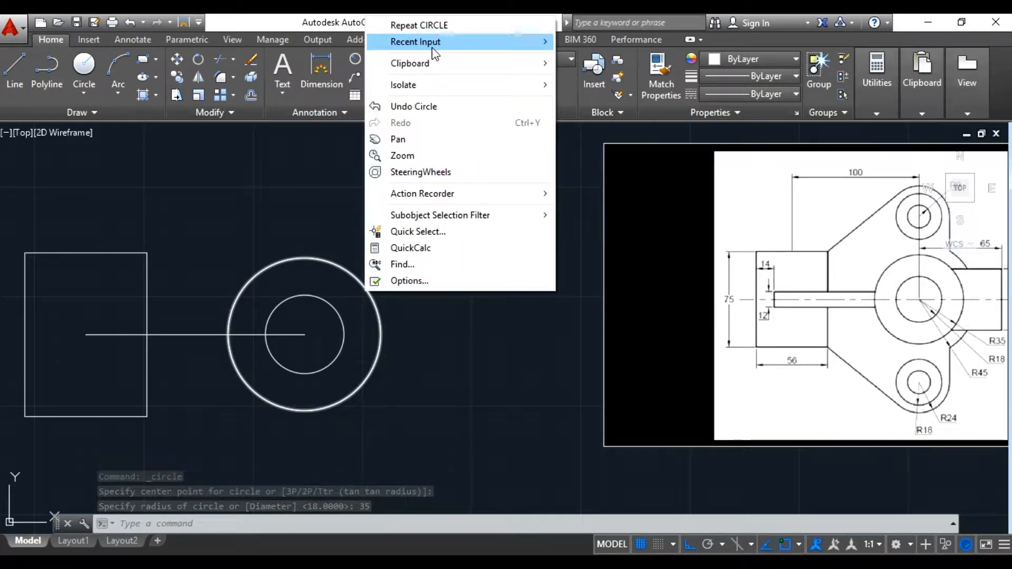
pyautogui.click(432, 29)
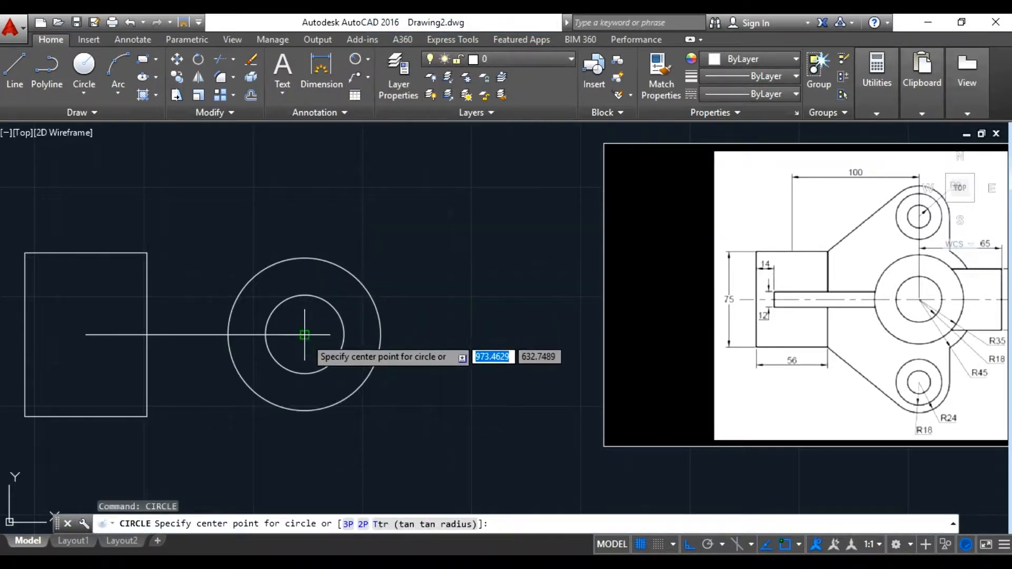
pyautogui.click(304, 334)
pyautogui.write('45')
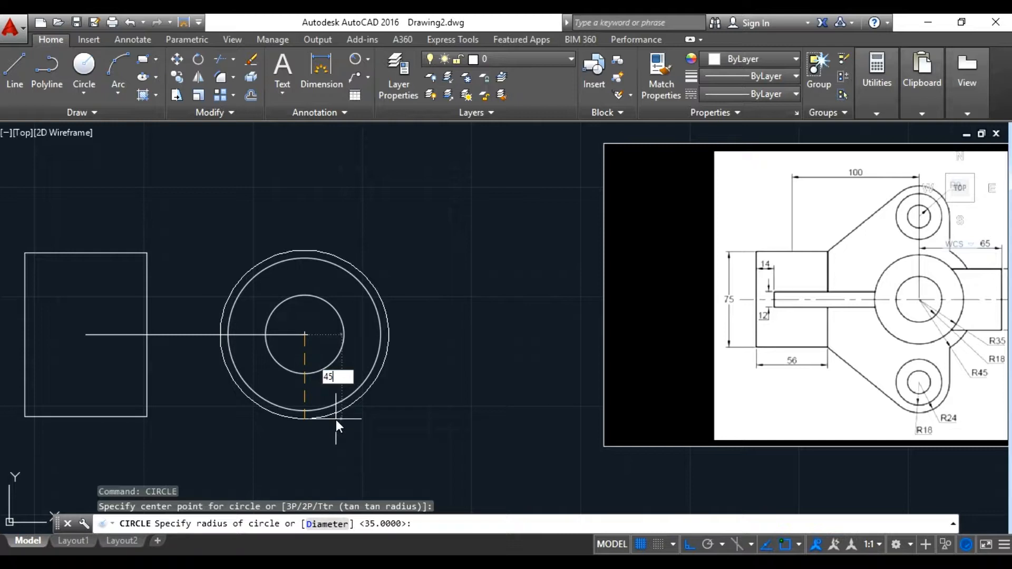
pyautogui.press('Return')
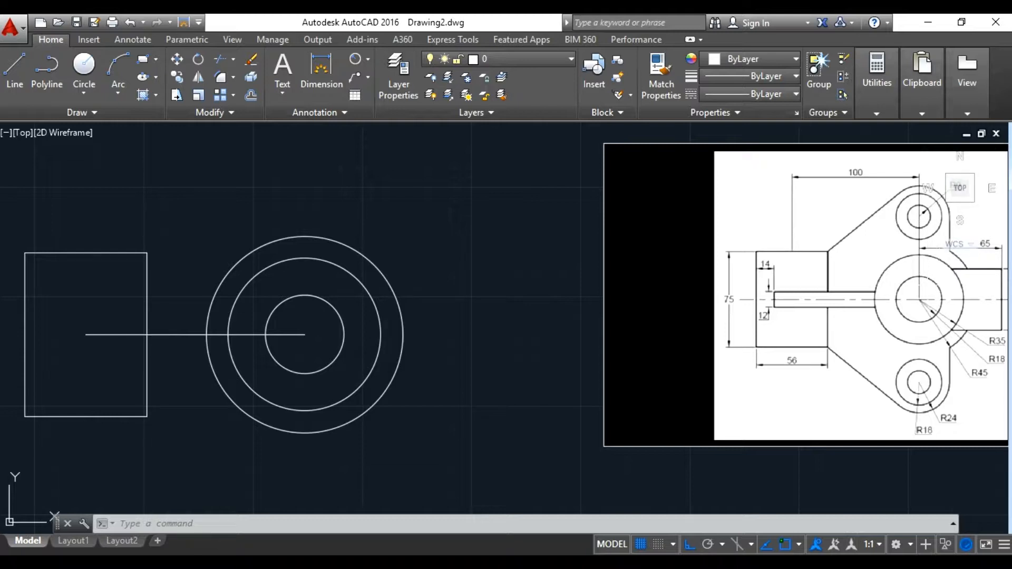
# - Draw a vertical line 65 long upward from the center of the three concentric circles
pyautogui.scroll(3, 910, 280)
pyautogui.moveTo(910, 279); pyautogui.dragTo(597, 364, button='middle')
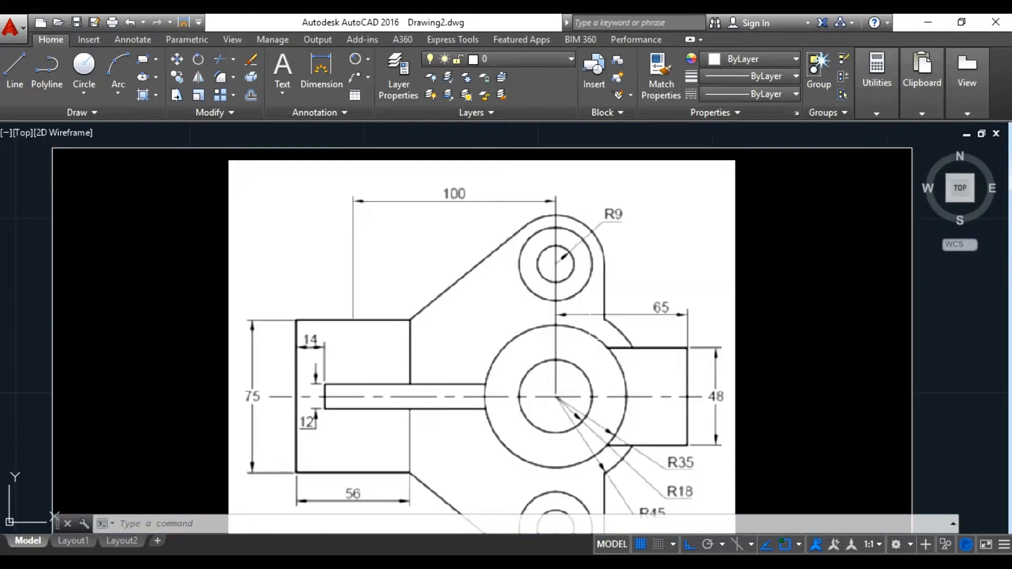
pyautogui.moveTo(541, 399); pyautogui.dragTo(556, 396, button='middle')
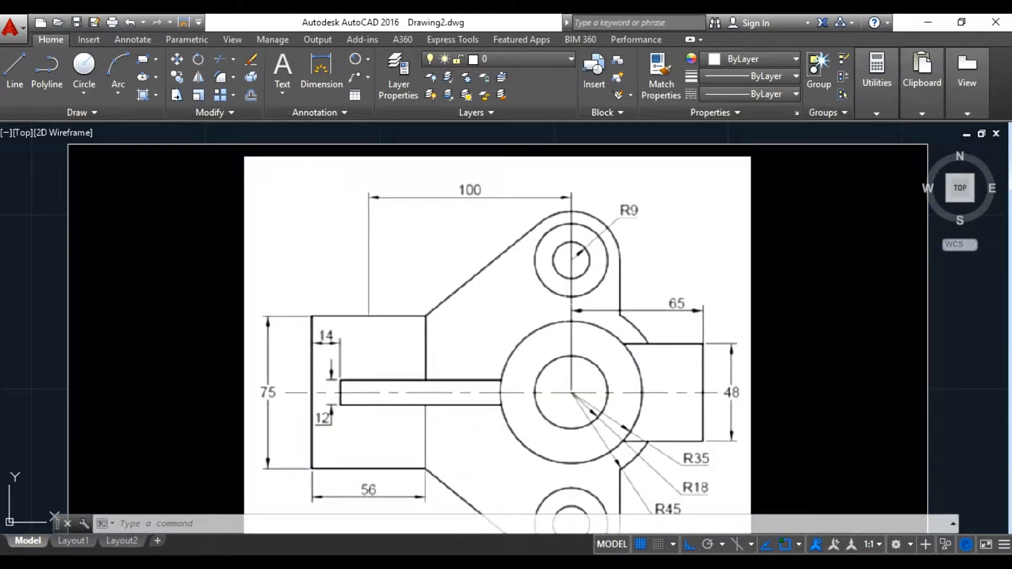
pyautogui.scroll(-2, 554, 333)
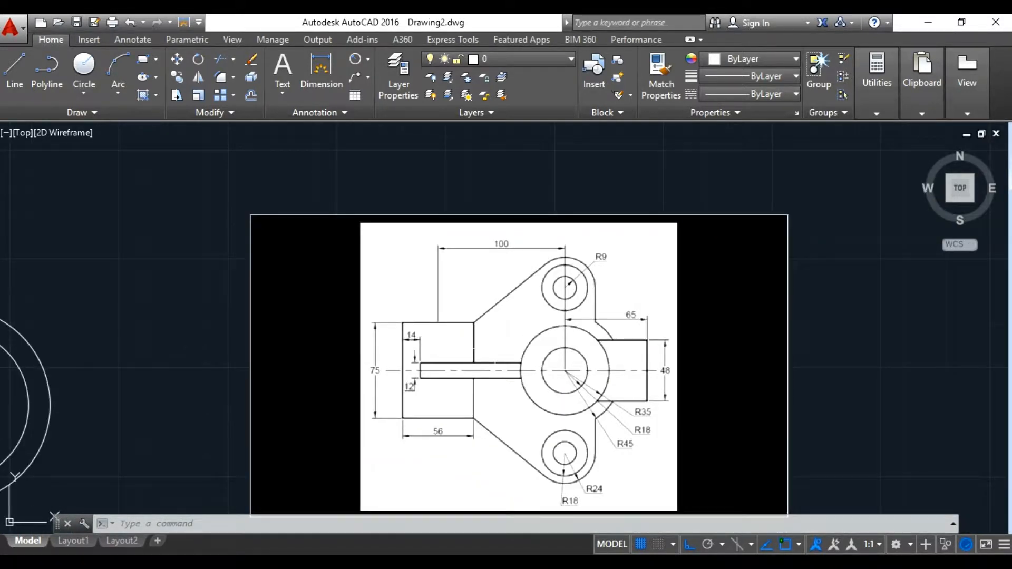
pyautogui.moveTo(497, 351); pyautogui.dragTo(808, 282, button='middle')
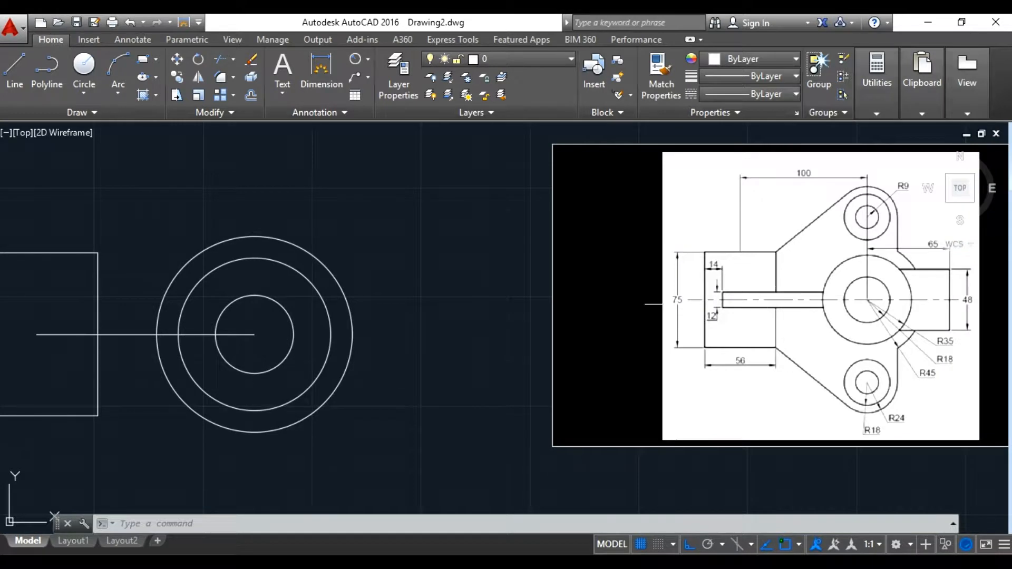
pyautogui.moveTo(665, 304); pyautogui.dragTo(679, 309, button='middle')
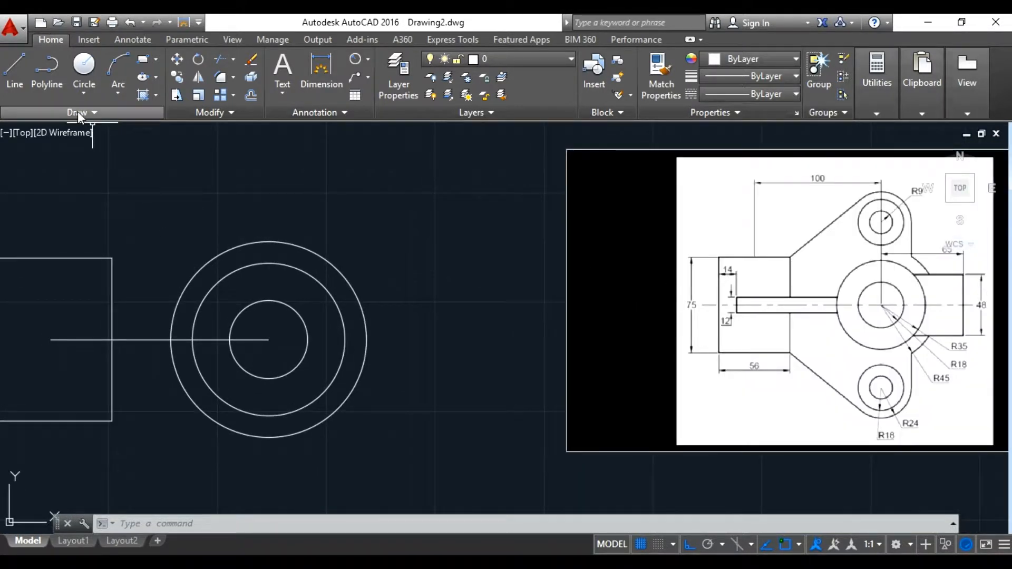
pyautogui.click(21, 89)
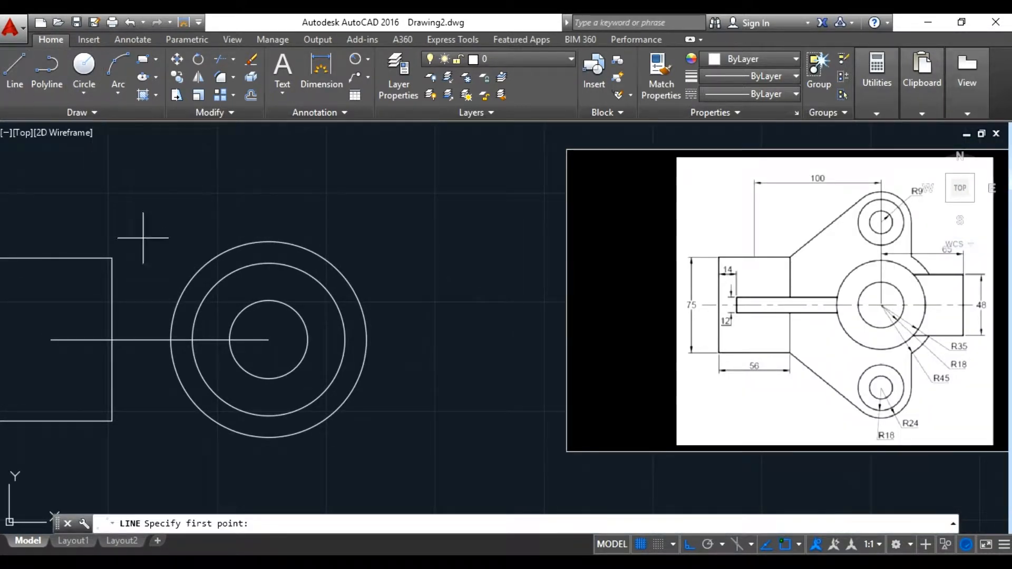
pyautogui.click(268, 340)
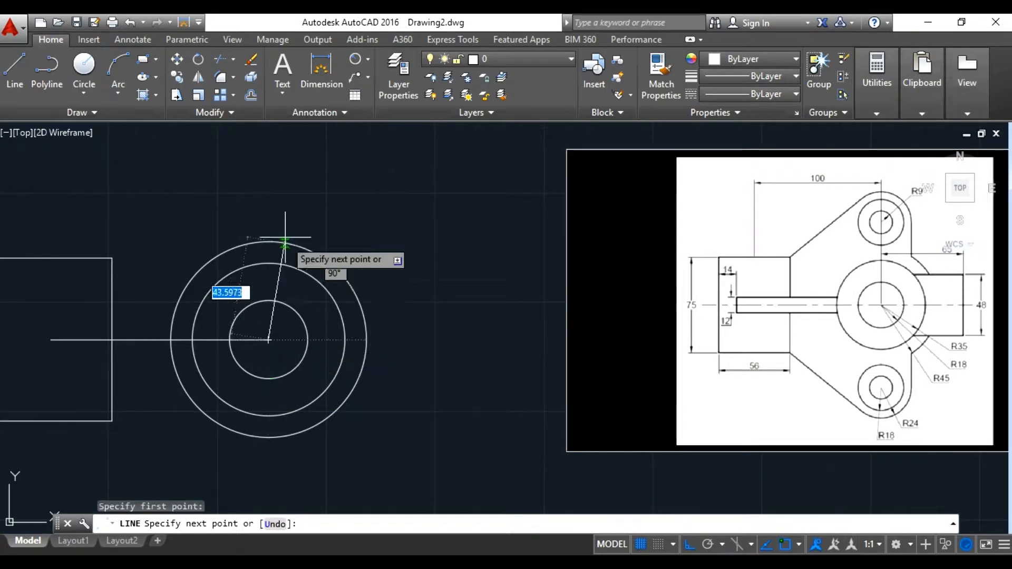
pyautogui.write('65')
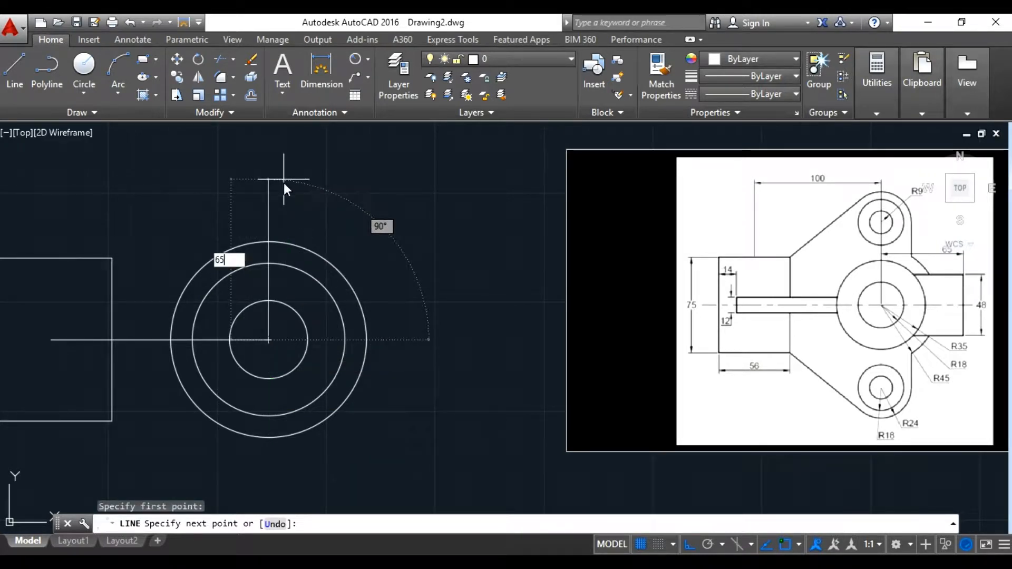
pyautogui.press('Return')
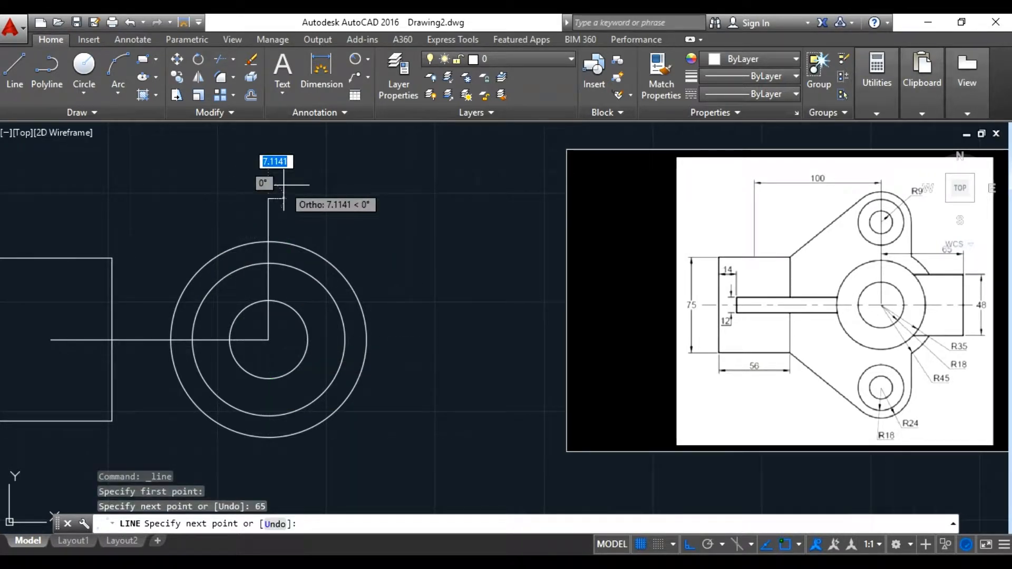
pyautogui.rightClick(283, 185)
pyautogui.click(305, 194)
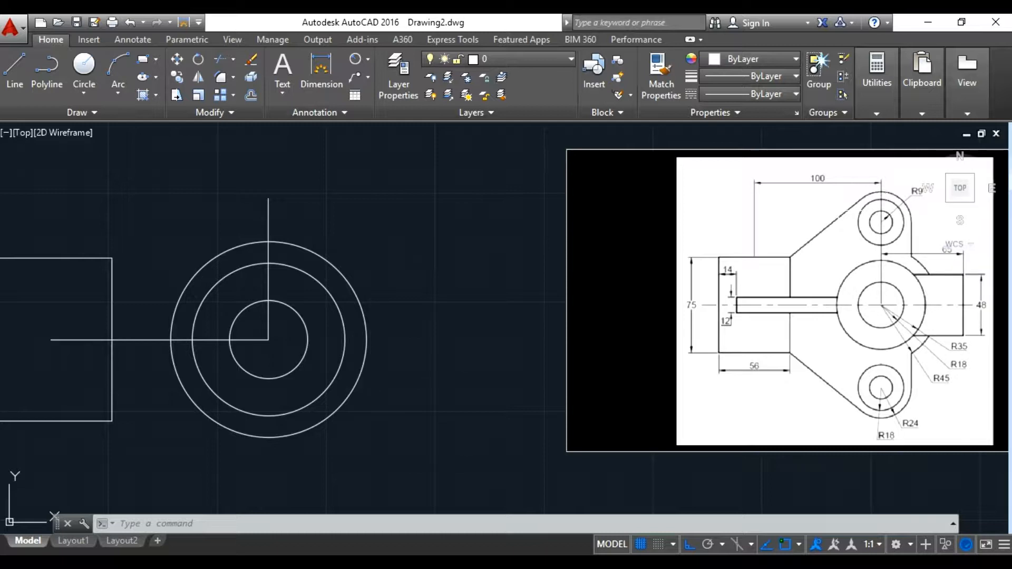
# - Draw a circle of radius 9 centered on the upper end of the vertical line
pyautogui.click(84, 91)
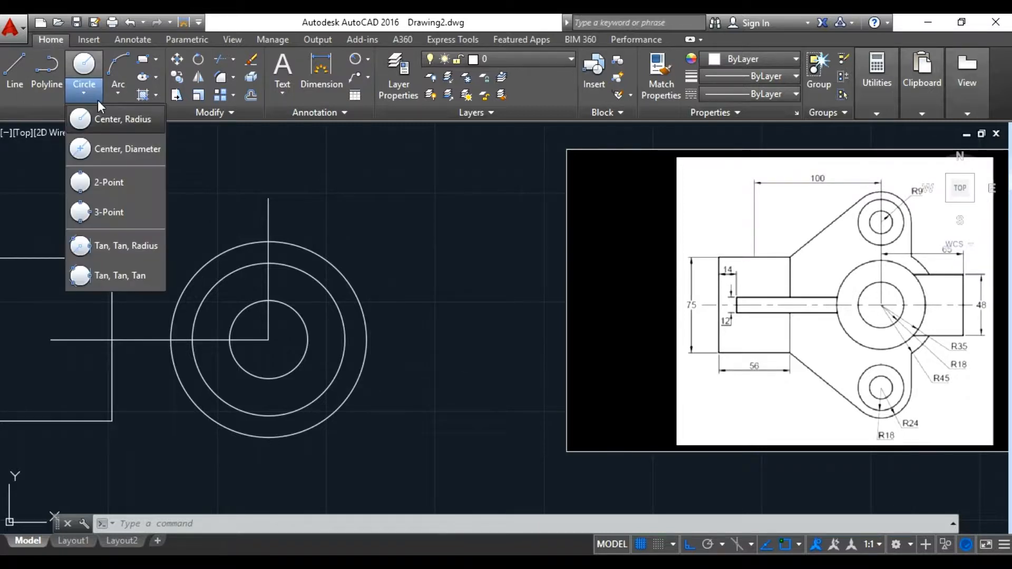
pyautogui.click(112, 117)
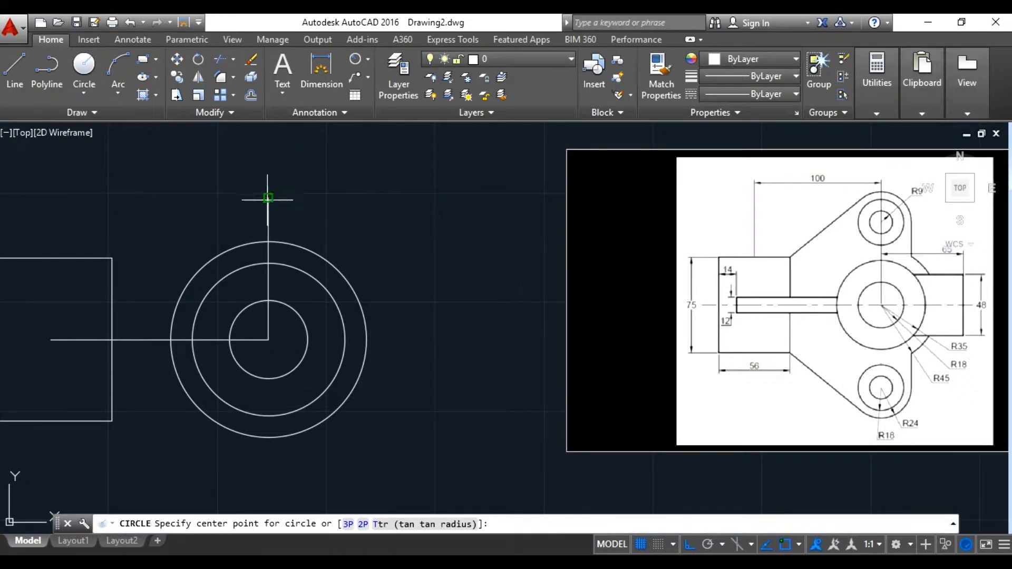
pyautogui.click(268, 198)
pyautogui.write('9')
pyautogui.press('Return')
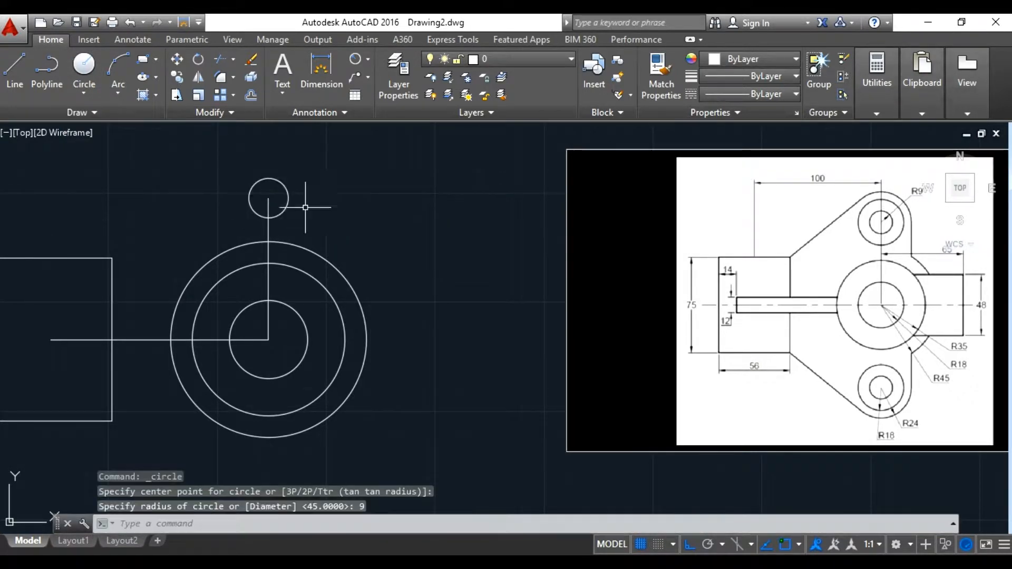
# - Draw a concentric circle of radius 18 around the radius 9 circle
pyautogui.rightClick(367, 203)
pyautogui.click(395, 212)
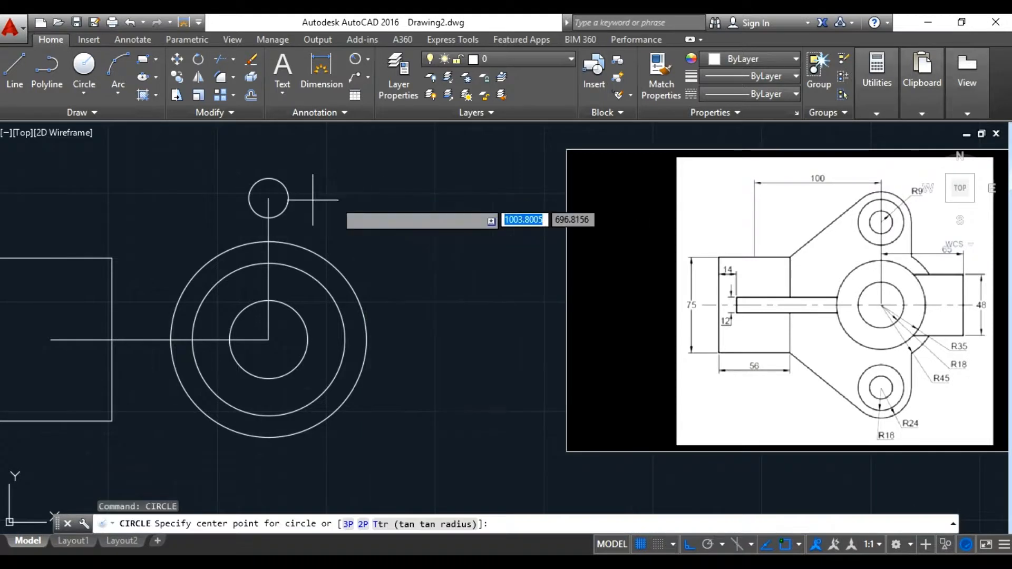
pyautogui.click(268, 198)
pyautogui.write('18')
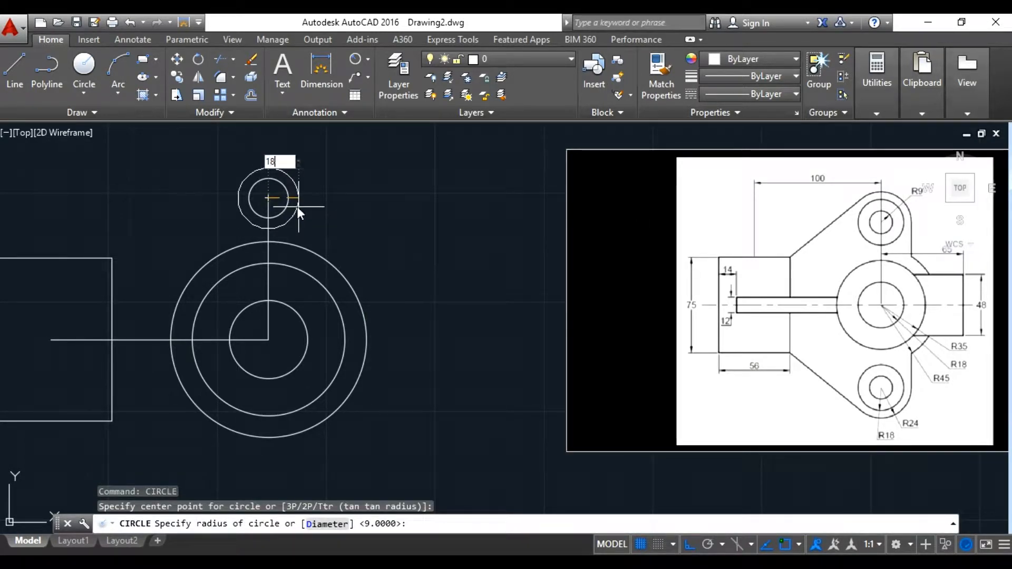
pyautogui.press('Return')
# - Add a concentric circle of radius 24 at the upper end of the vertical line
pyautogui.rightClick(336, 206)
pyautogui.click(351, 214)
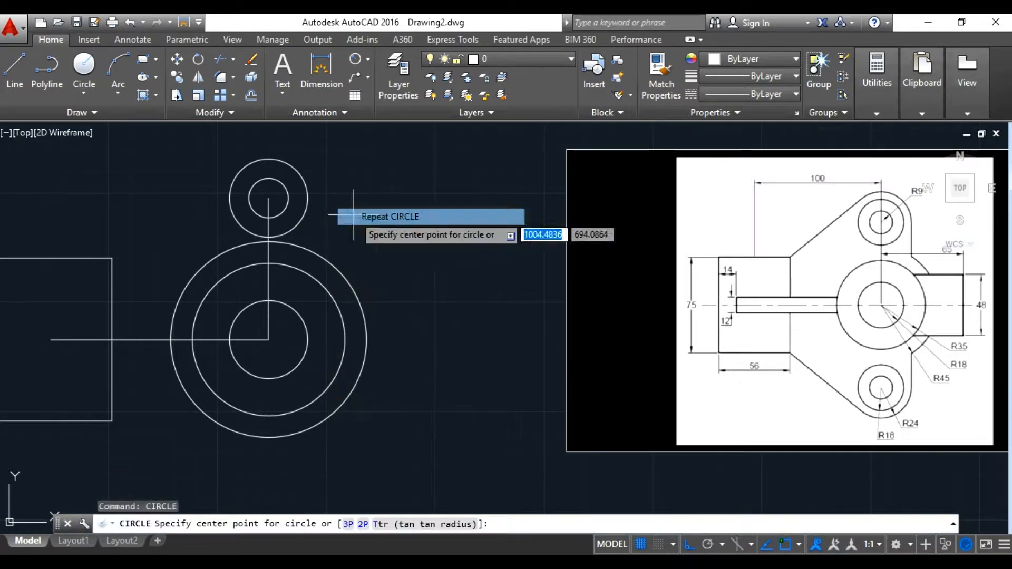
pyautogui.click(268, 197)
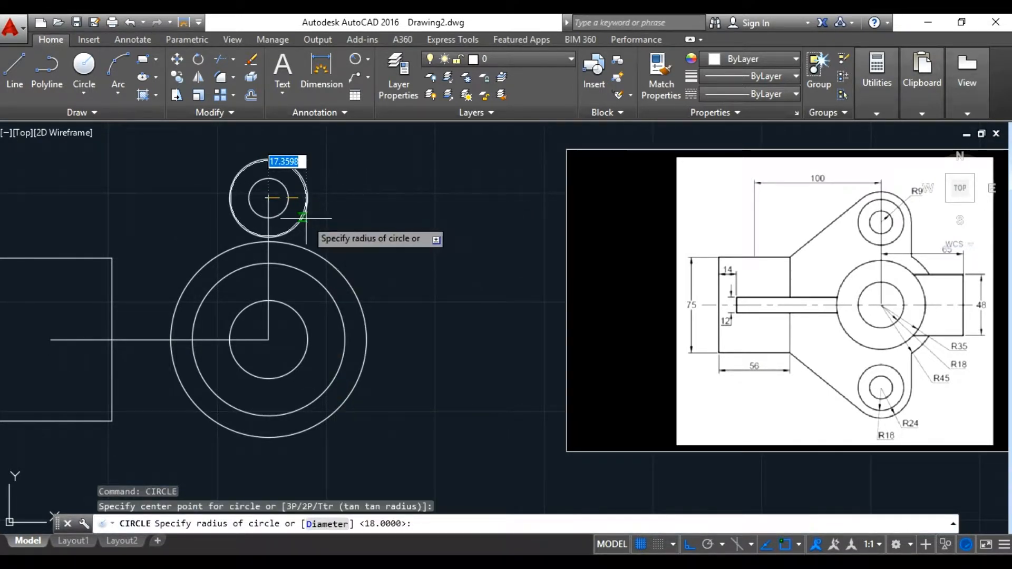
pyautogui.write('24')
pyautogui.press('Return')
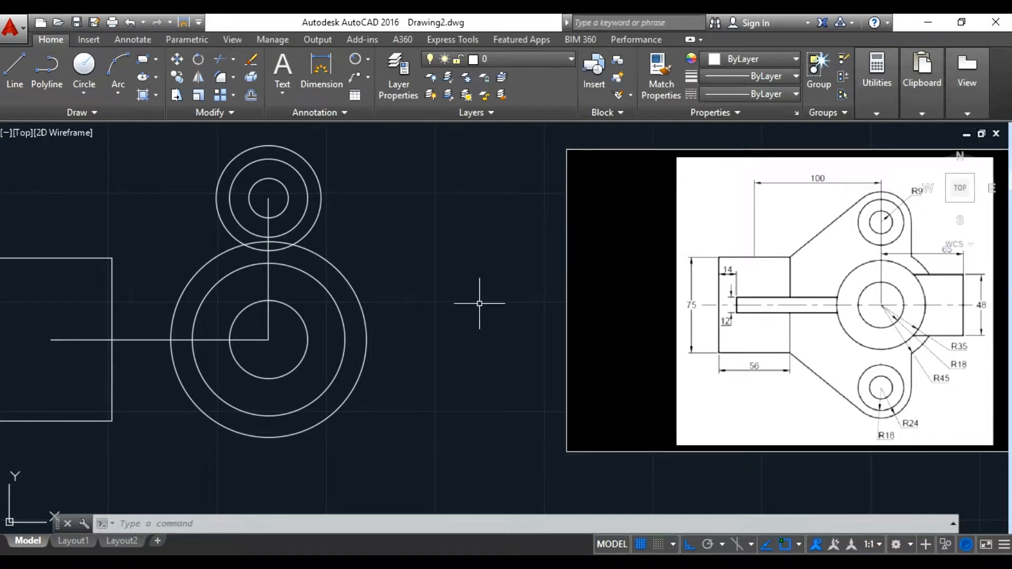
# - Draw a vertical line tangent to the right side of the radius 24 circle, down to the level of the large circles' center
pyautogui.click(15, 99)
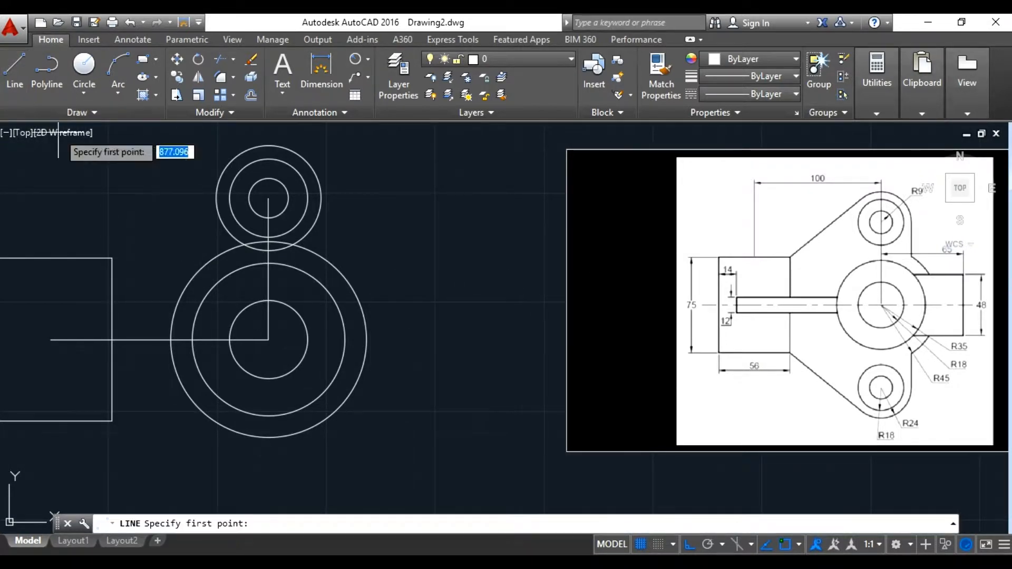
pyautogui.keyDown('shift'); pyautogui.rightClick(179, 222); pyautogui.keyUp('shift')
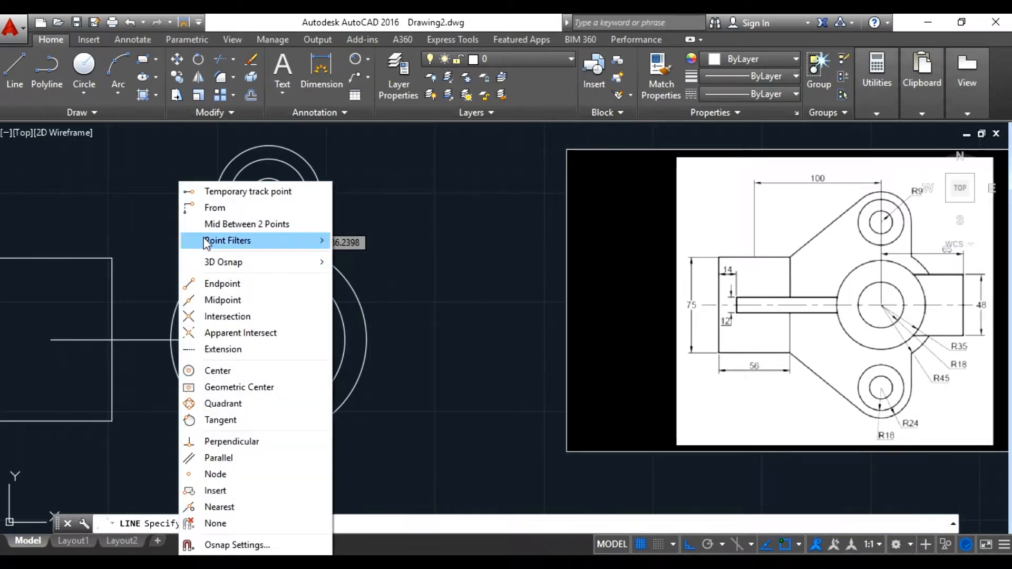
pyautogui.click(261, 421)
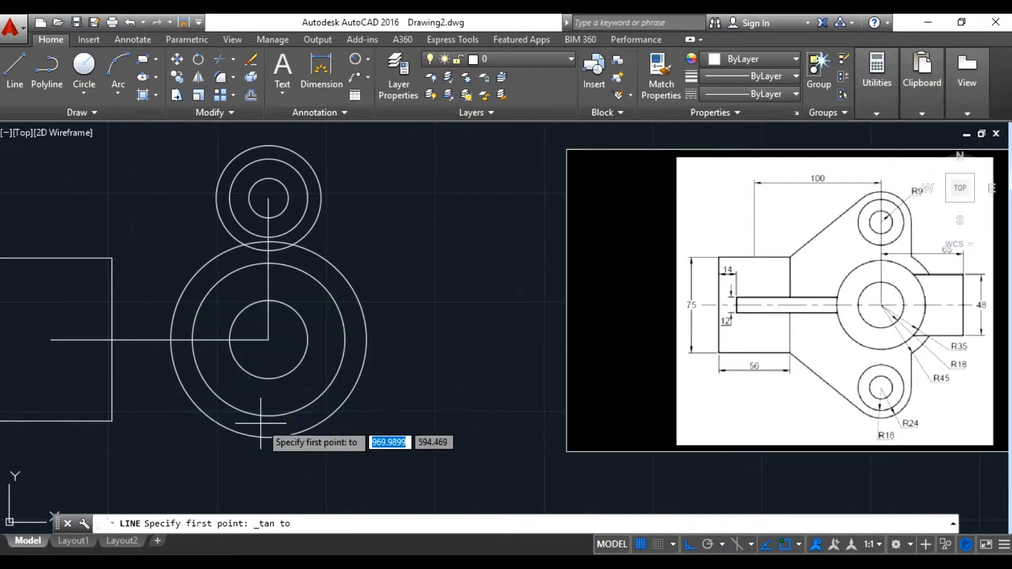
pyautogui.click(312, 169)
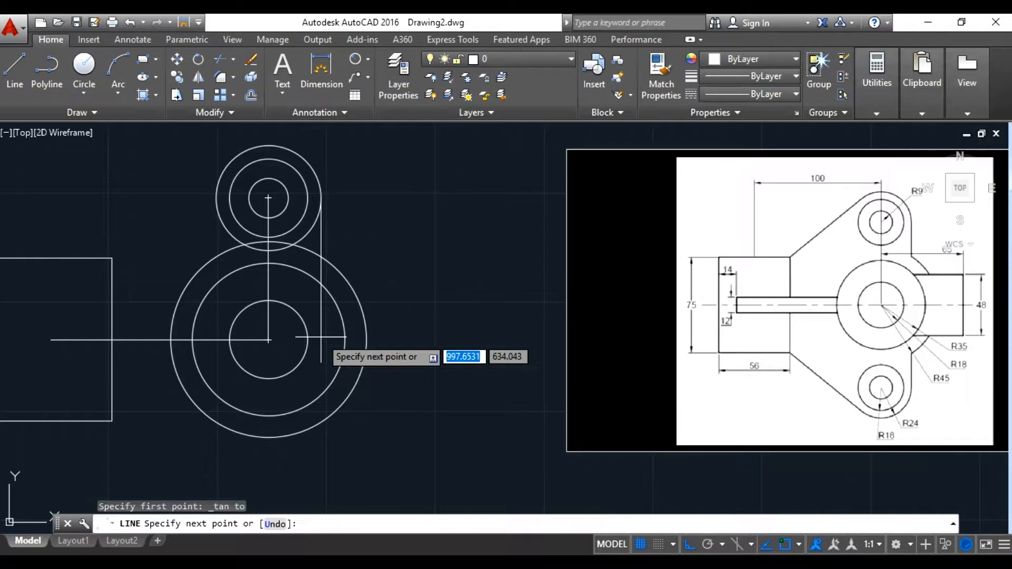
pyautogui.click(320, 339)
pyautogui.rightClick(455, 229)
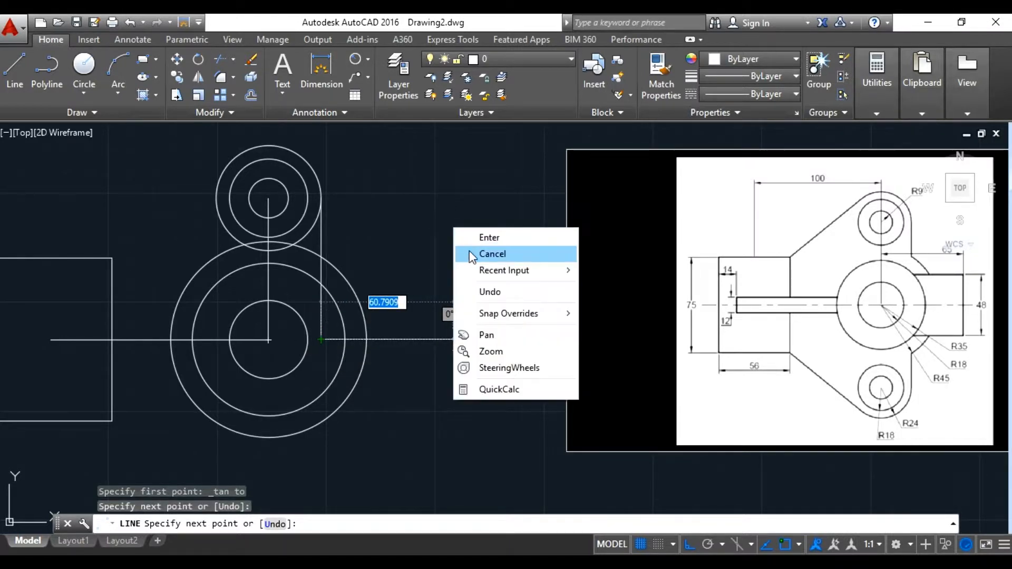
pyautogui.click(485, 237)
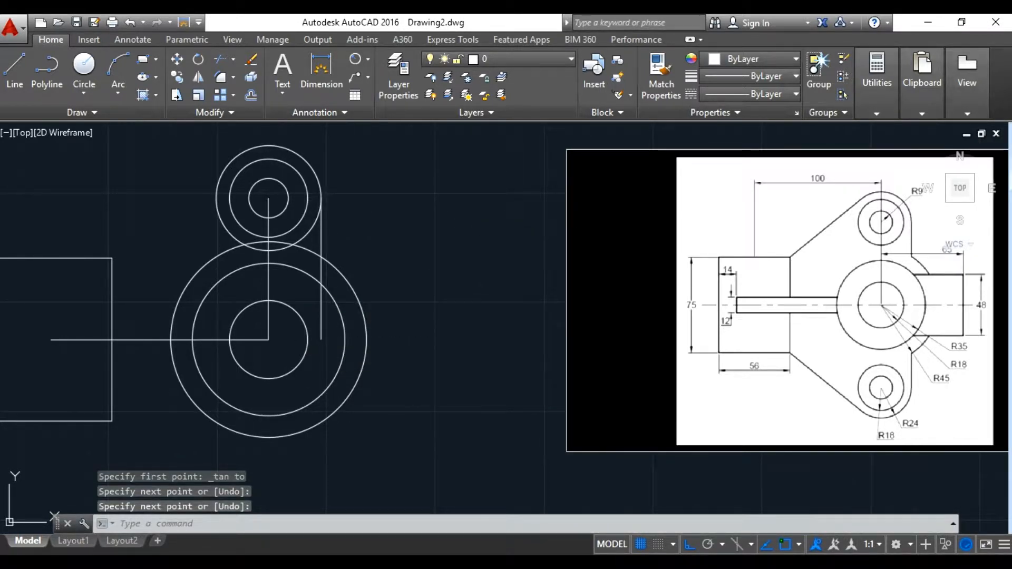
# - Draw a line tangent to the upper left of the radius 24 circle, ending at the rectangle's upper right corner
pyautogui.click(15, 69)
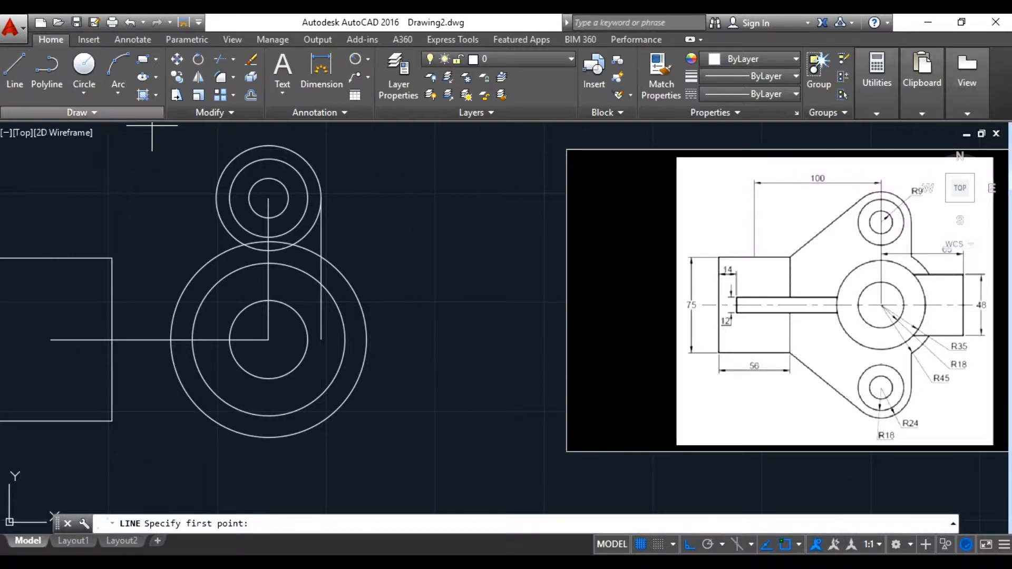
pyautogui.keyDown('shift'); pyautogui.rightClick(127, 182); pyautogui.keyUp('shift')
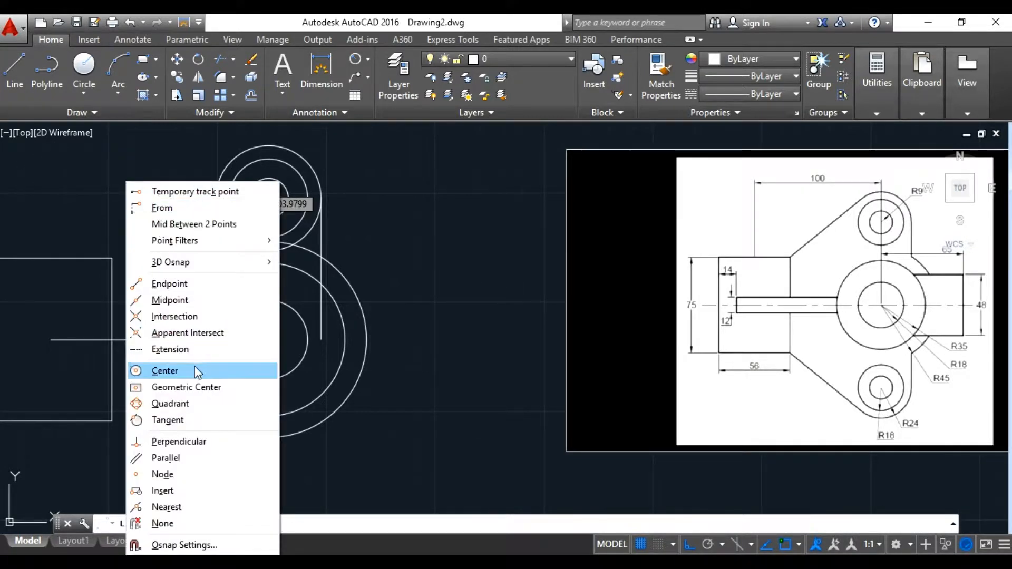
pyautogui.click(195, 421)
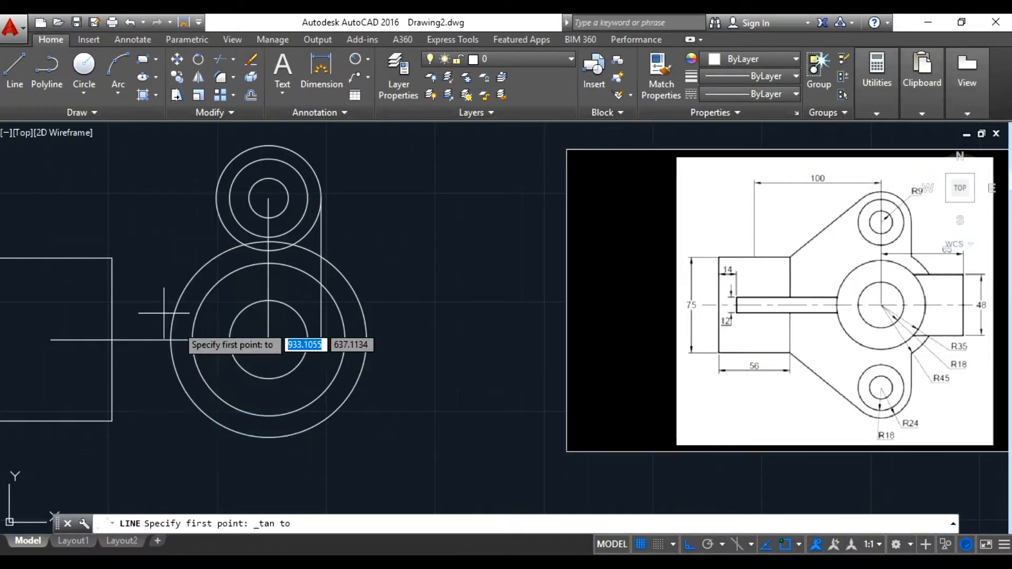
pyautogui.click(240, 153)
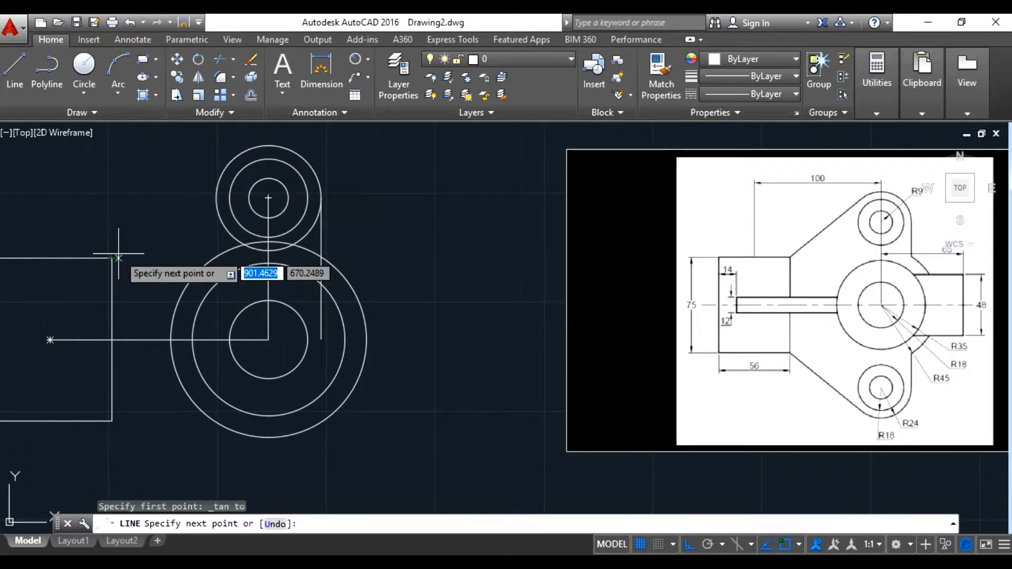
pyautogui.rightClick(179, 271)
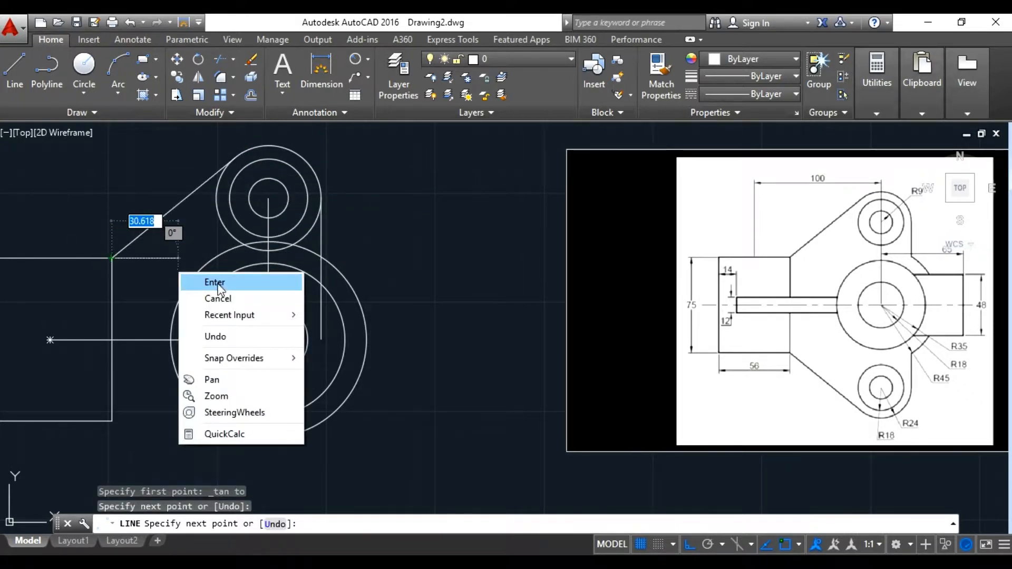
pyautogui.click(215, 282)
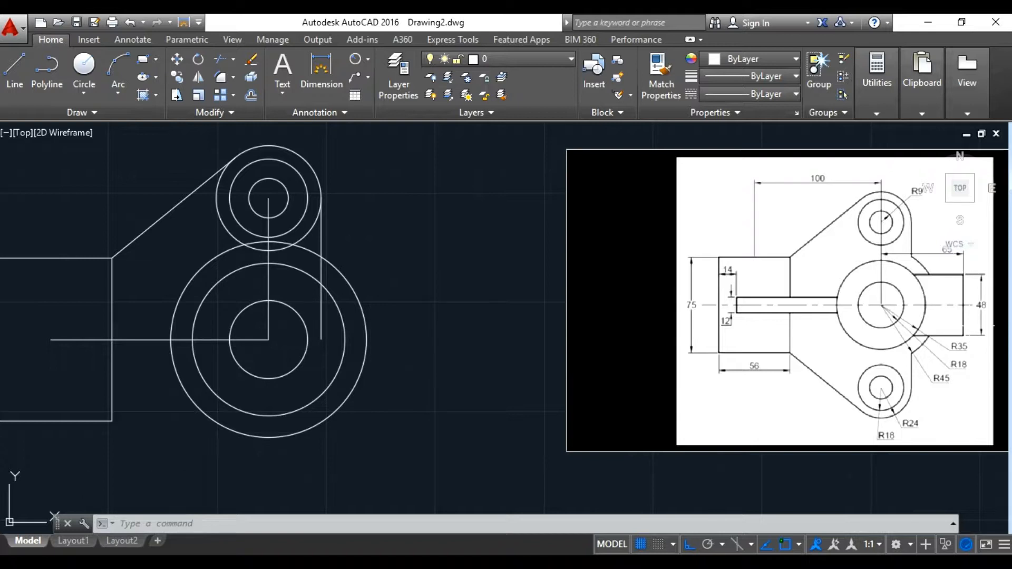
pyautogui.click(230, 340)
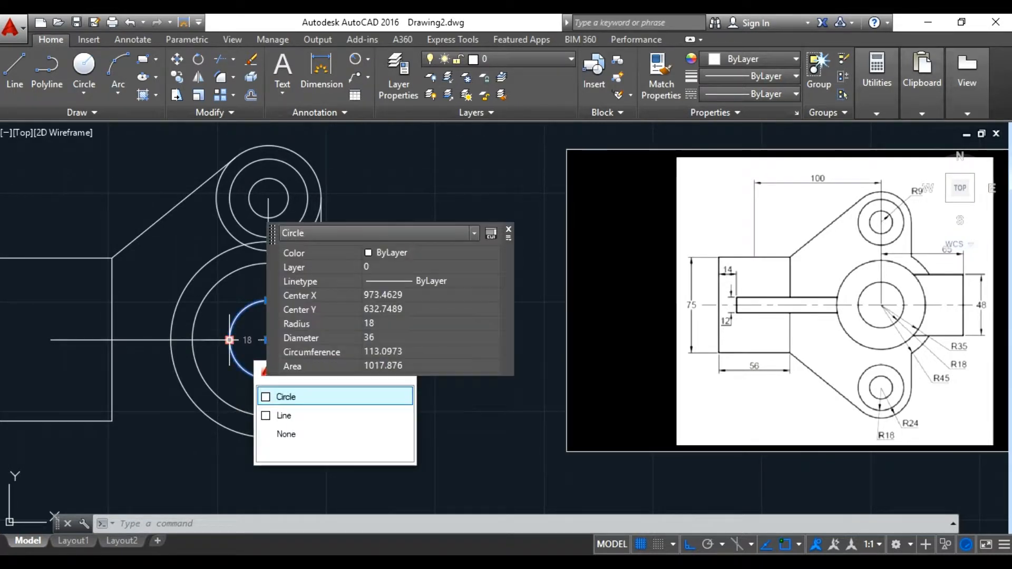
pyautogui.click(174, 340)
pyautogui.press('Escape')
pyautogui.press('Escape')
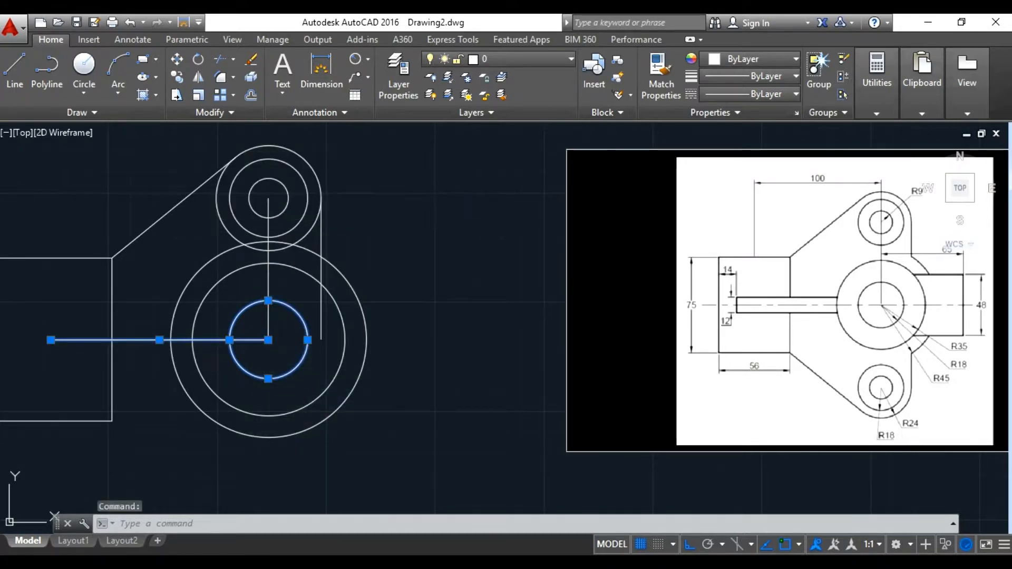
# - Stretch the right end of the horizontal centerline past the radius 45 circle, to a total length of about 204
pyautogui.click(182, 340)
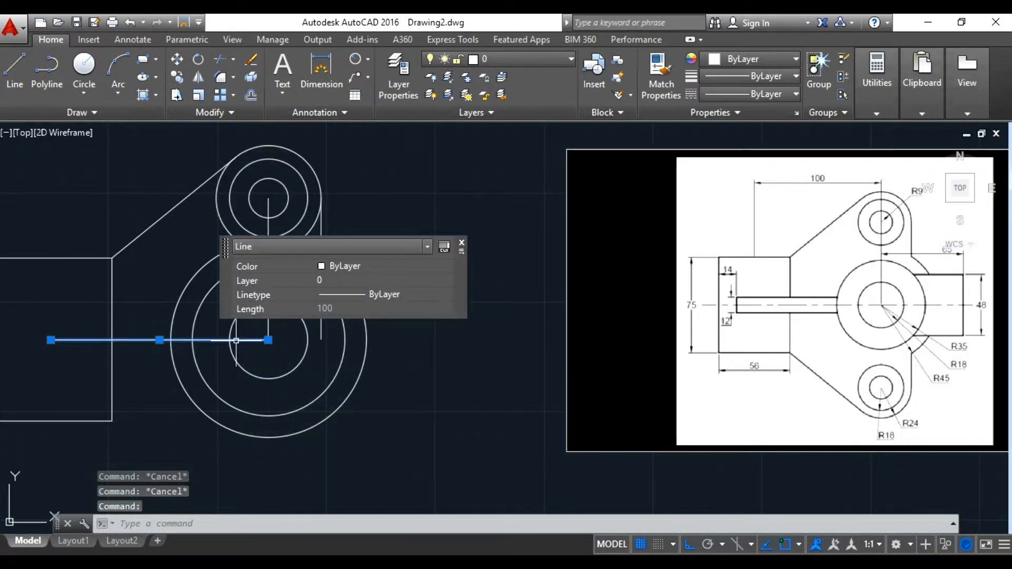
pyautogui.click(269, 340)
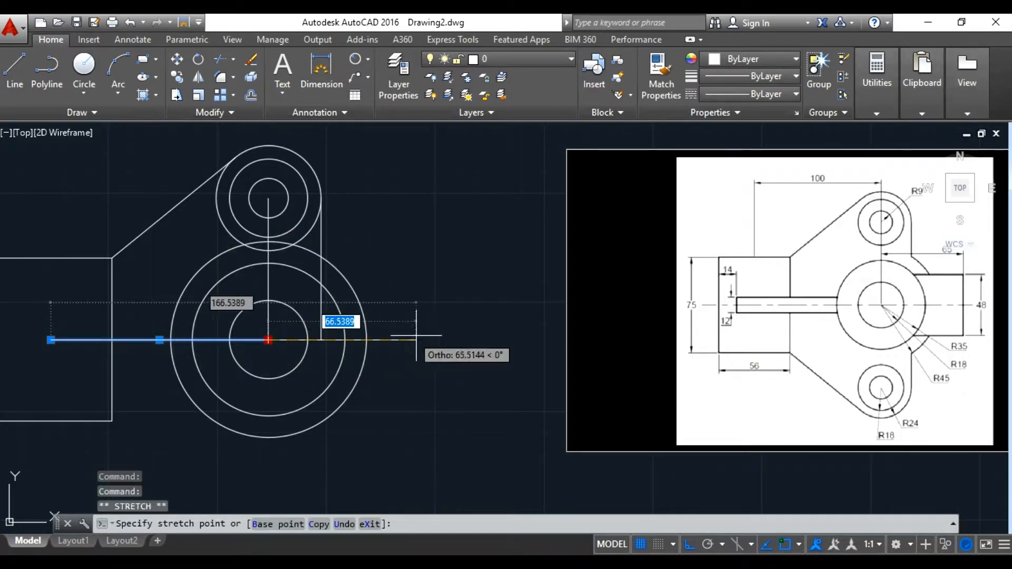
pyautogui.click(495, 337)
pyautogui.click(440, 399)
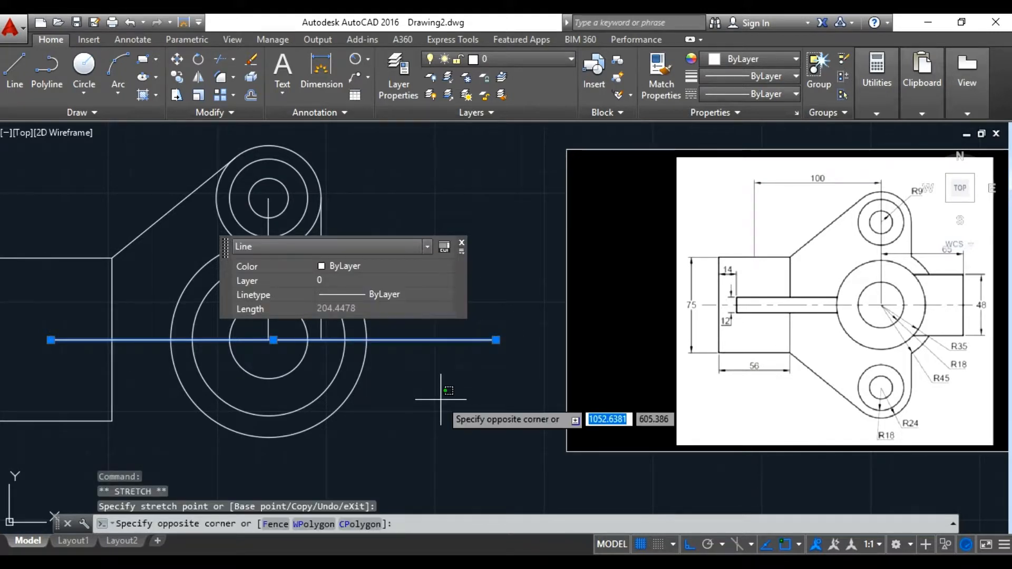
# - Stretch the left end of the horizontal centerline past the rectangle's left edge, to a total length of about 262
pyautogui.press('Escape')
pyautogui.press('Escape')
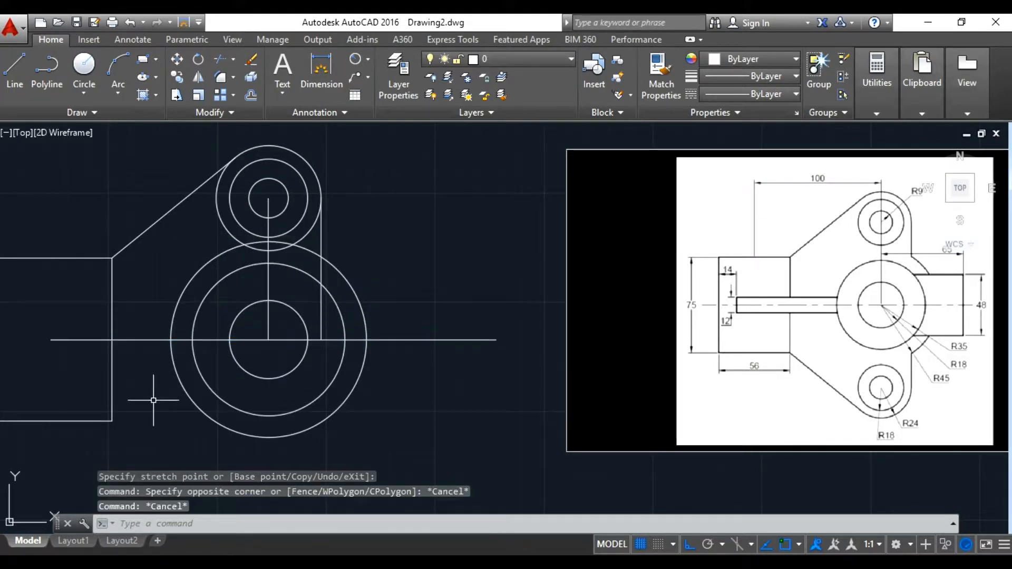
pyautogui.moveTo(154, 397); pyautogui.dragTo(258, 391, button='middle')
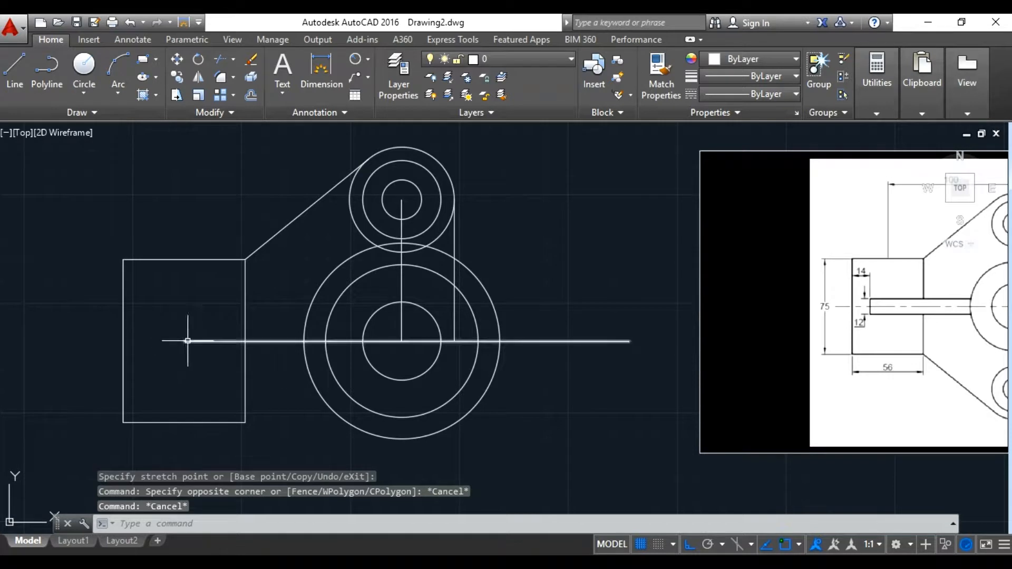
pyautogui.click(184, 342)
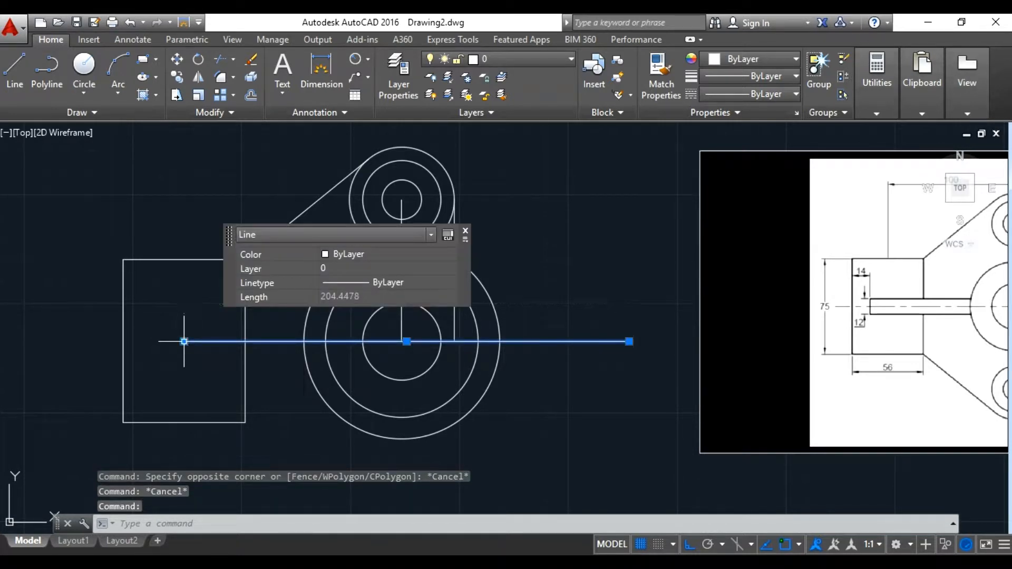
pyautogui.click(183, 341)
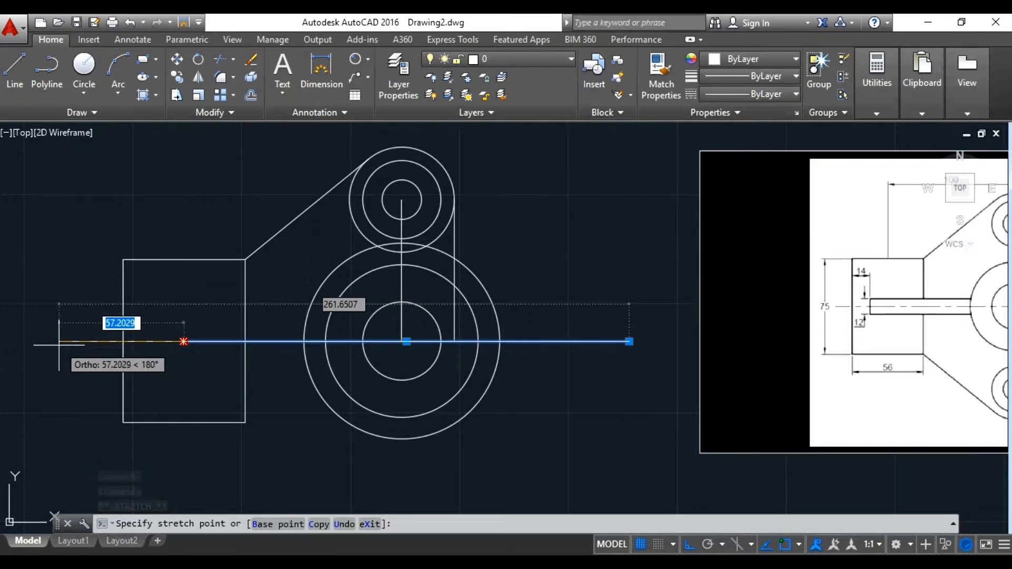
pyautogui.click(59, 343)
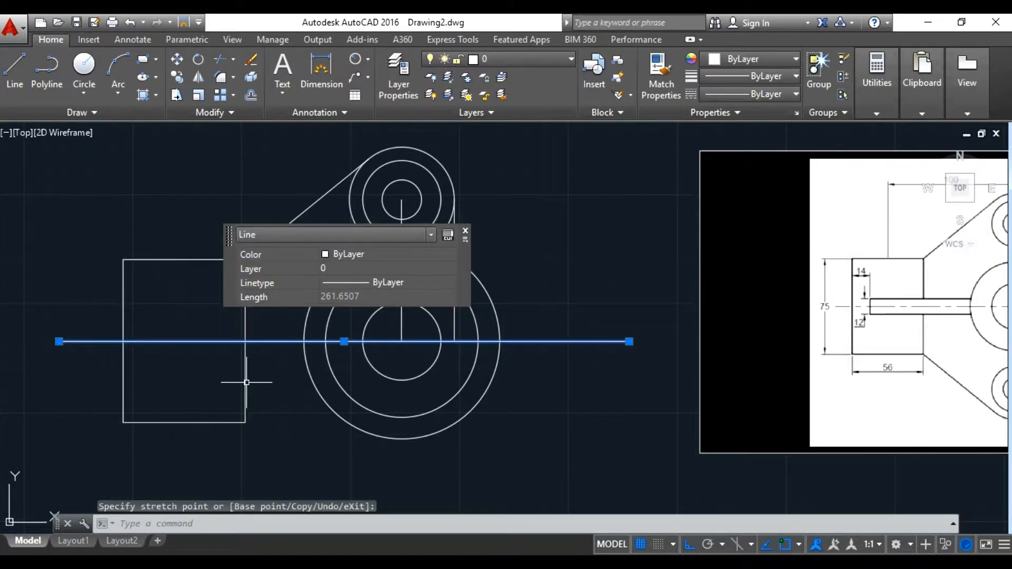
# - Copy the horizontal centerline 24 units upward
pyautogui.moveTo(235, 382); pyautogui.dragTo(114, 382, button='middle')
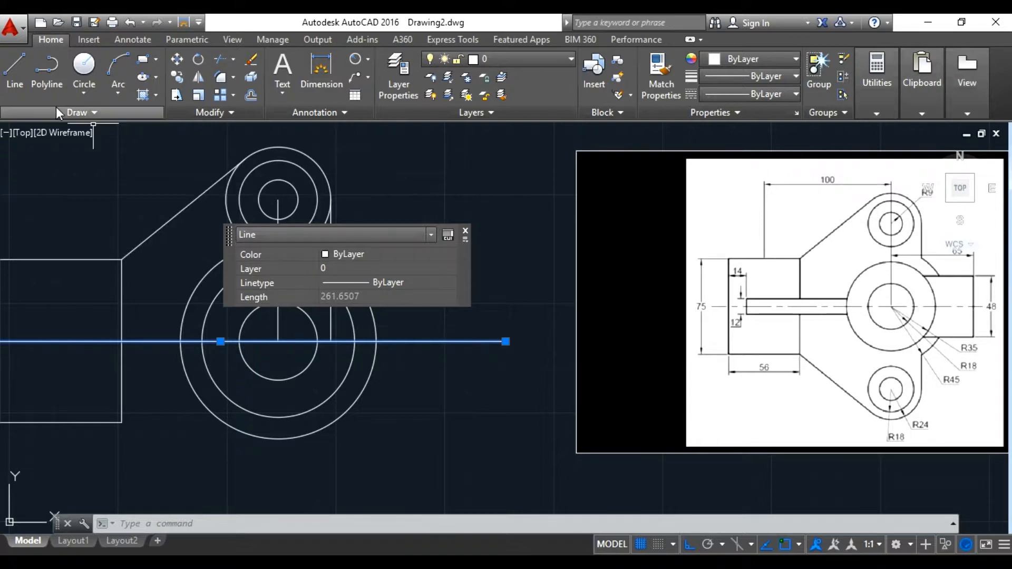
pyautogui.click(177, 78)
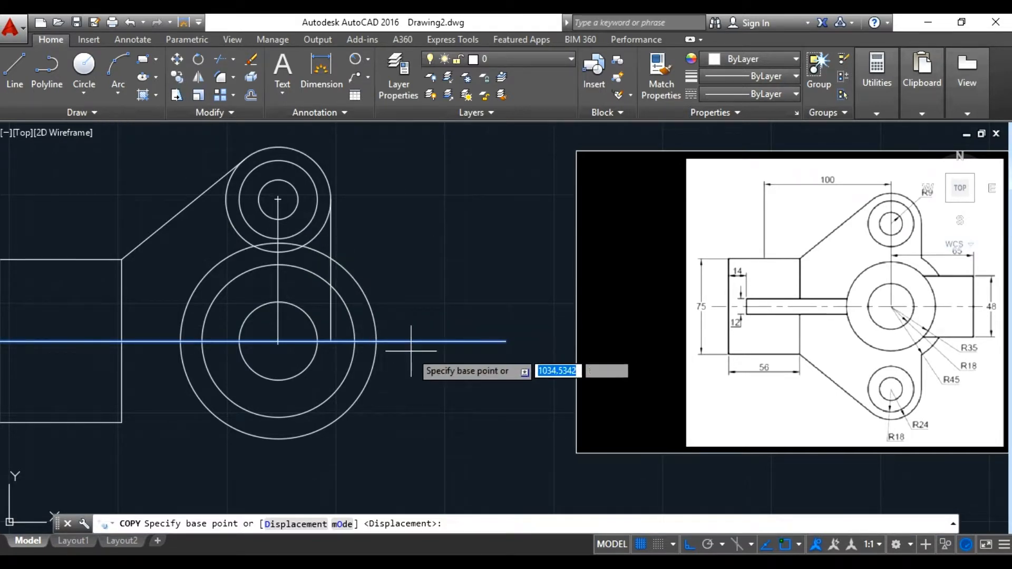
pyautogui.click(303, 342)
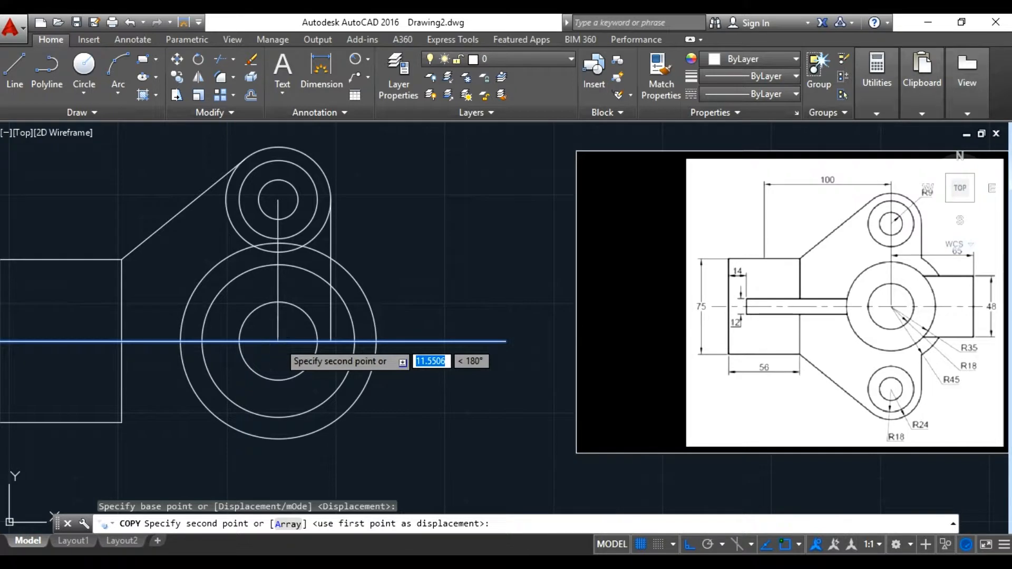
pyautogui.click(289, 291)
pyautogui.write('2')
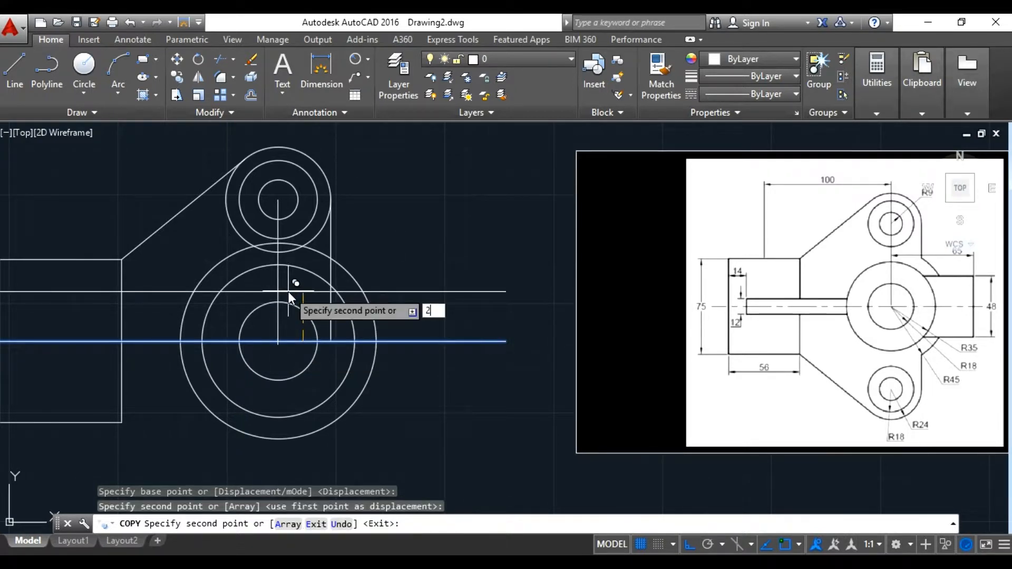
pyautogui.write('4')
pyautogui.press('Return')
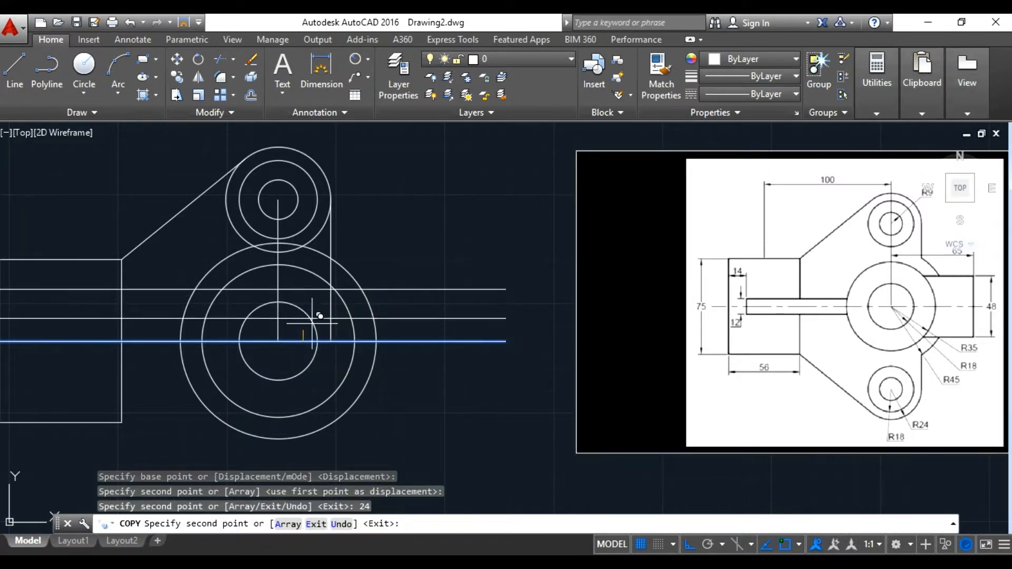
pyautogui.rightClick(355, 353)
pyautogui.click(371, 140)
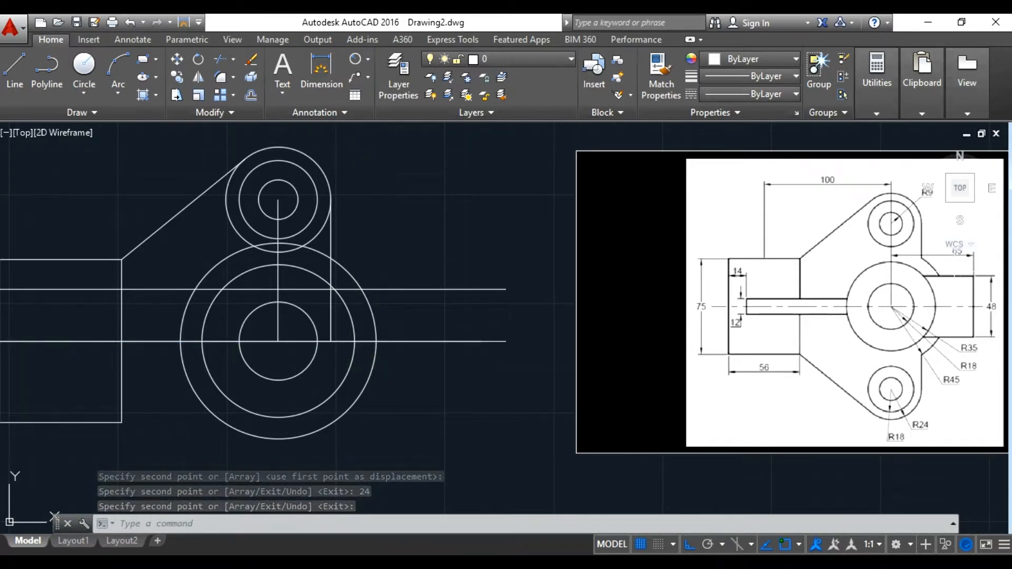
# - Copy the vertical line between the circle centers 65 units to the right, using its lower end as the base point
pyautogui.moveTo(904, 302)
pyautogui.mouseDown(button='middle')
pyautogui.moveTo(892, 310)
pyautogui.moveTo(904, 300)
pyautogui.mouseUp(button='middle')
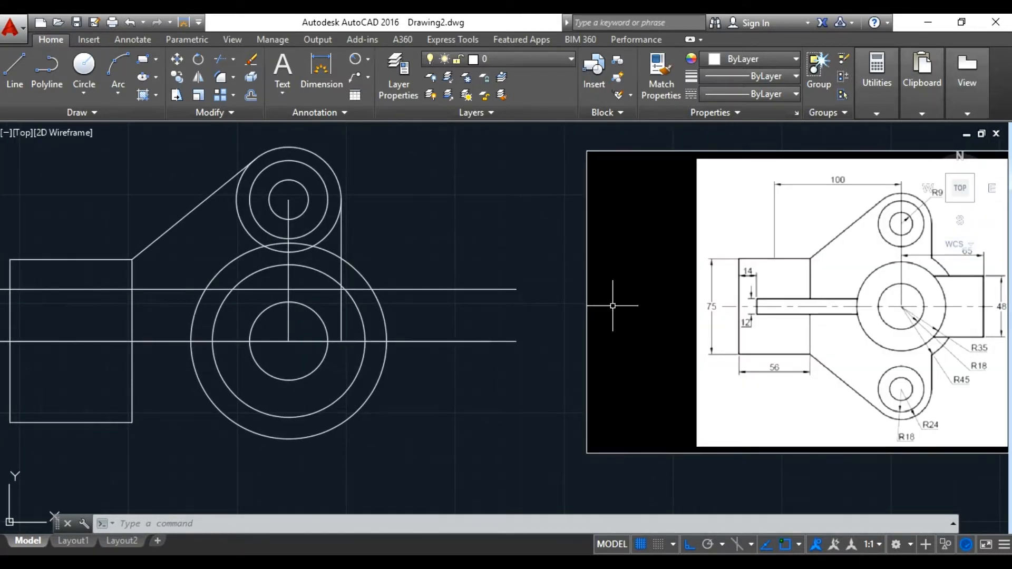
pyautogui.click(178, 79)
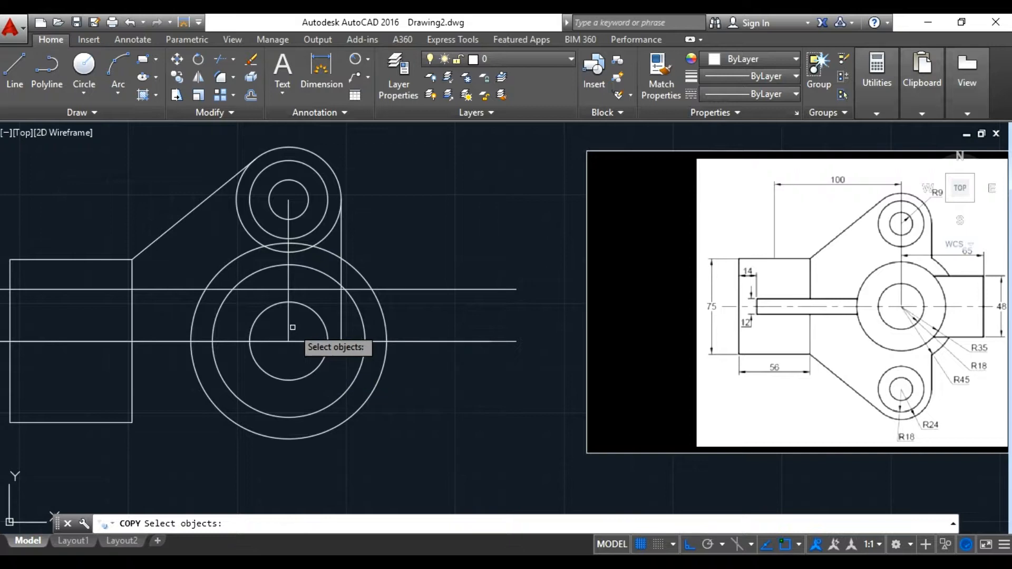
pyautogui.click(289, 320)
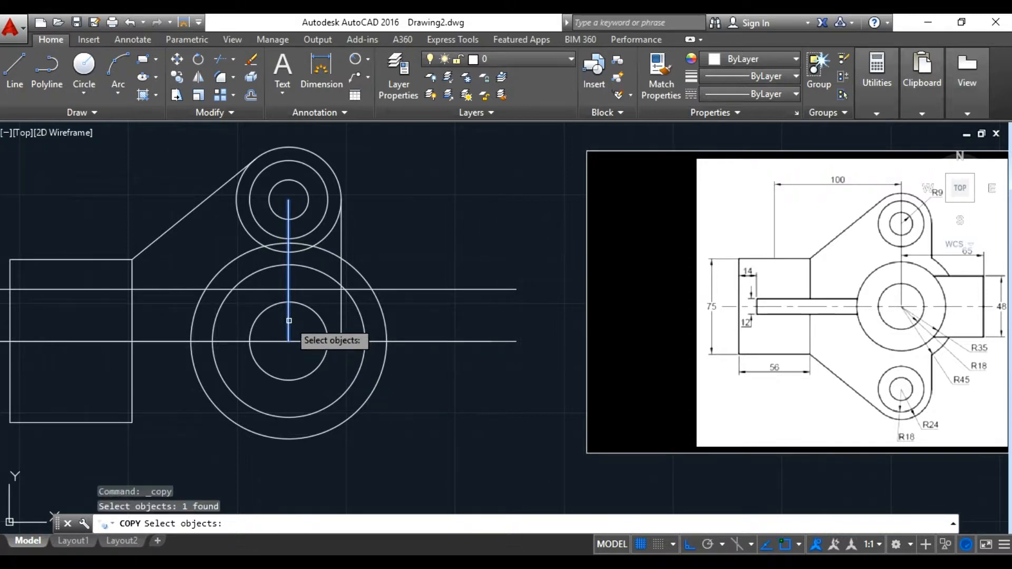
pyautogui.press('Return')
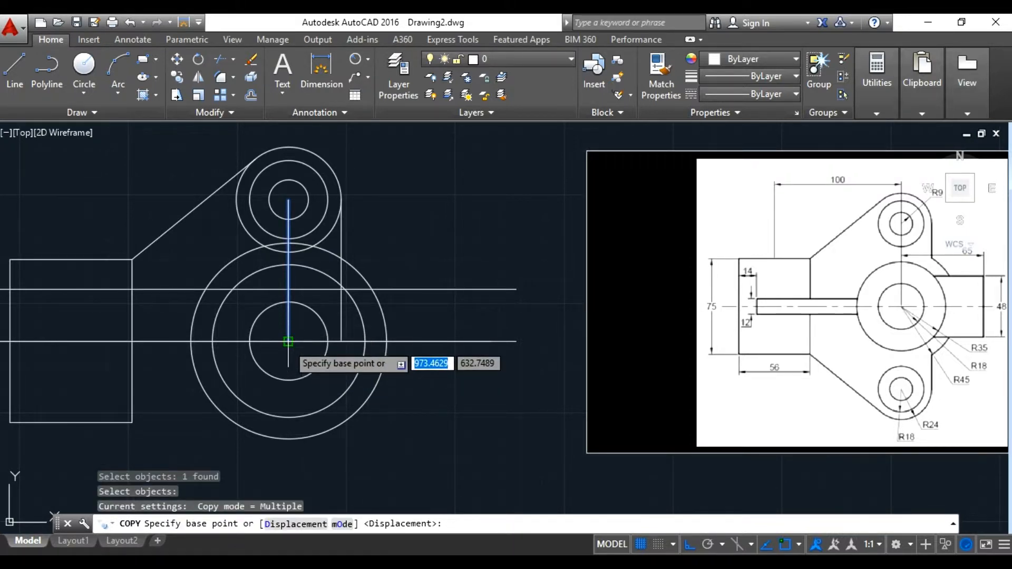
pyautogui.click(289, 342)
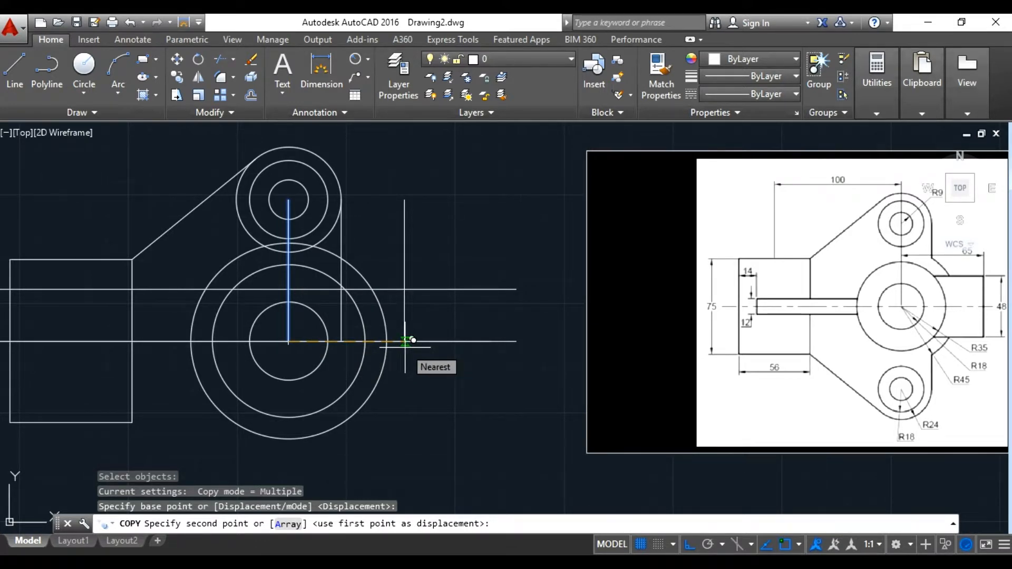
pyautogui.write('65')
pyautogui.press('Return')
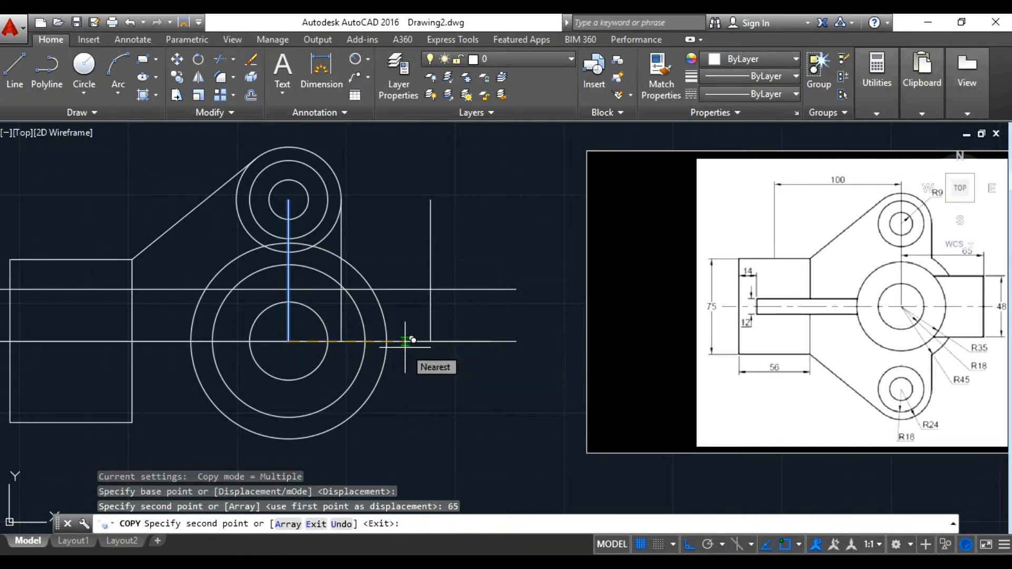
pyautogui.rightClick(419, 435)
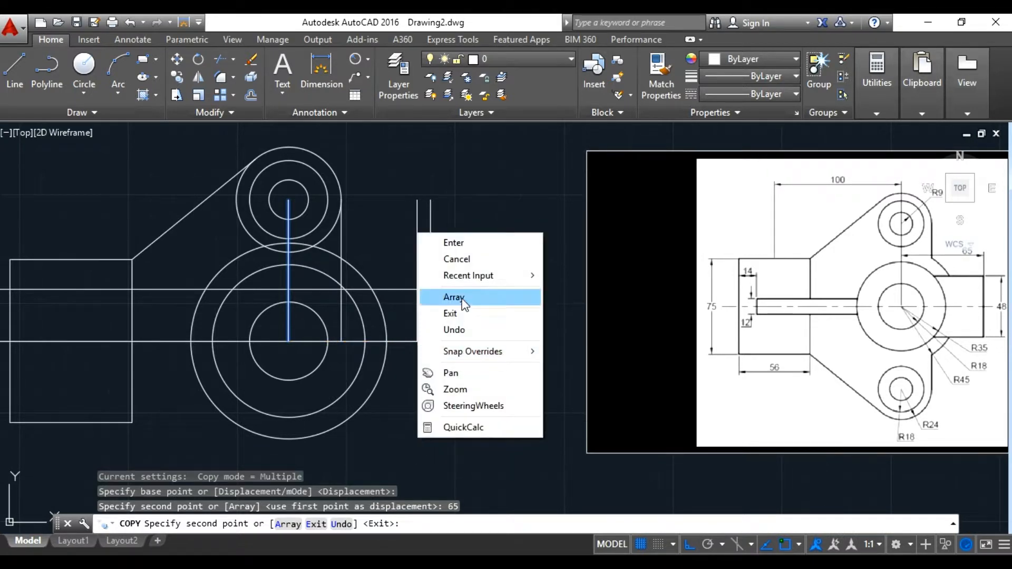
pyautogui.click(464, 244)
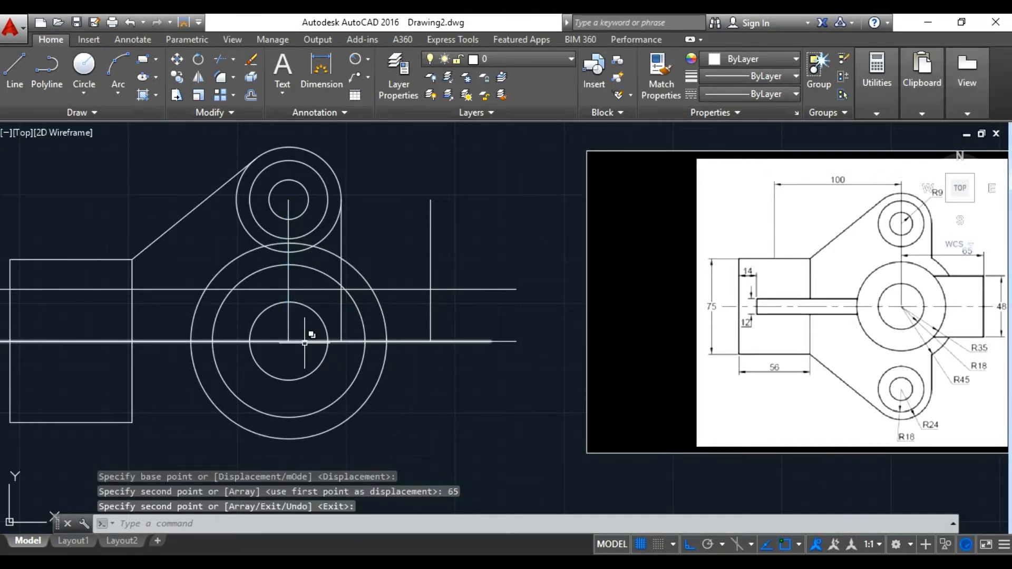
# - Trim away the lower halves of the three large concentric circles and the rectangle's vertical sides below the centerline
pyautogui.moveTo(305, 342)
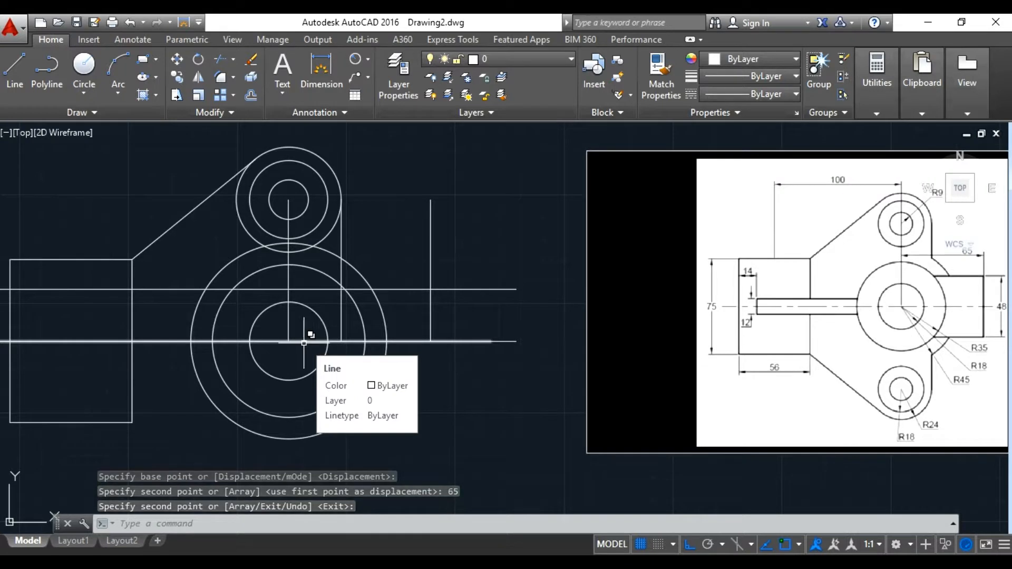
pyautogui.click(220, 58)
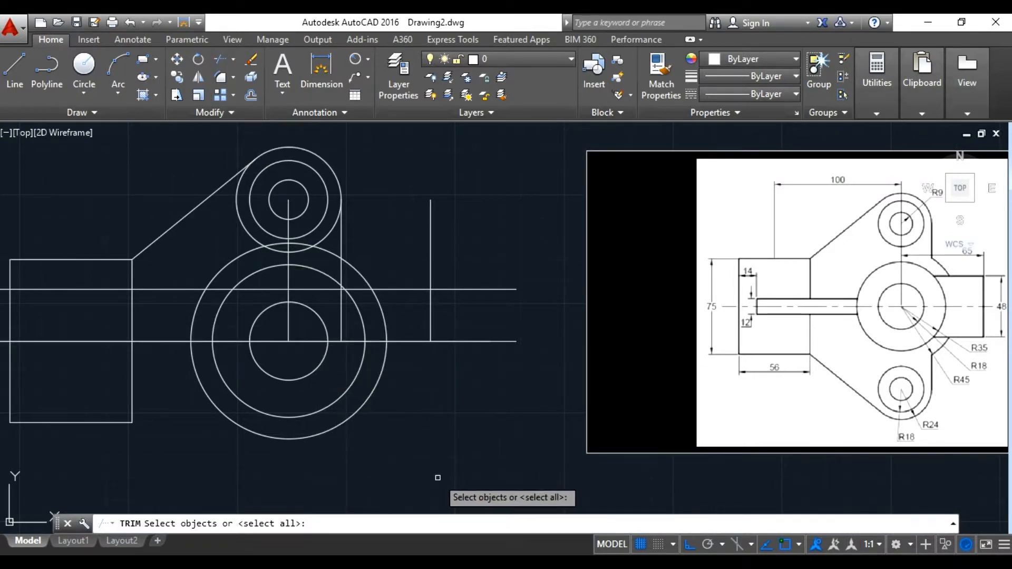
pyautogui.press('Return')
pyautogui.click(440, 413)
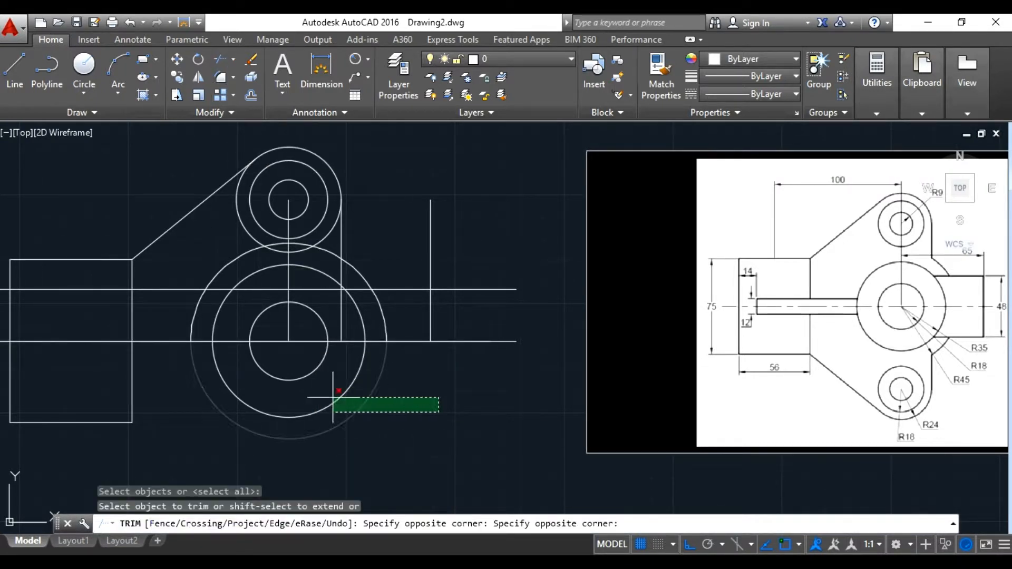
pyautogui.click(1, 383)
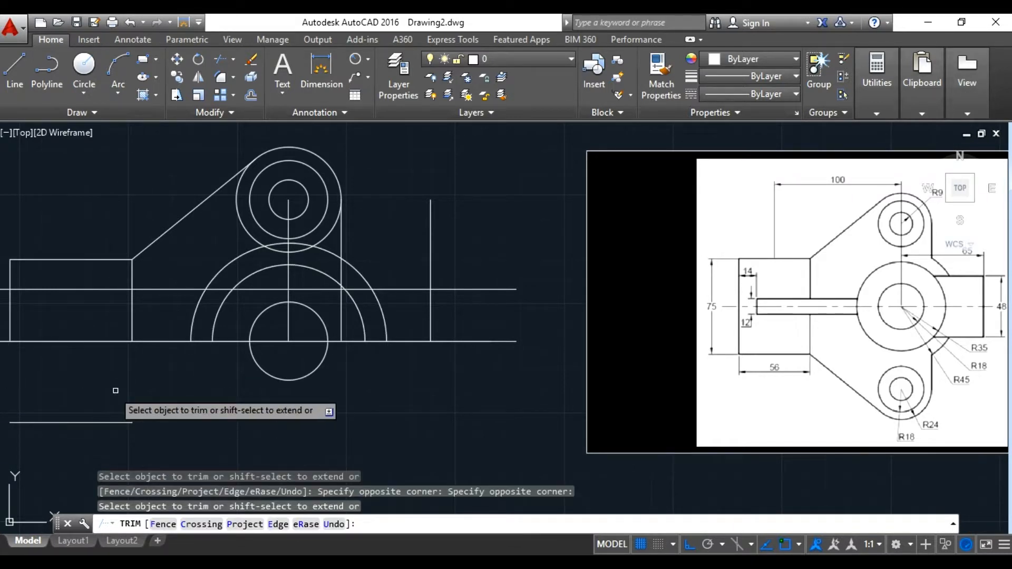
pyautogui.click(392, 372)
pyautogui.click(245, 373)
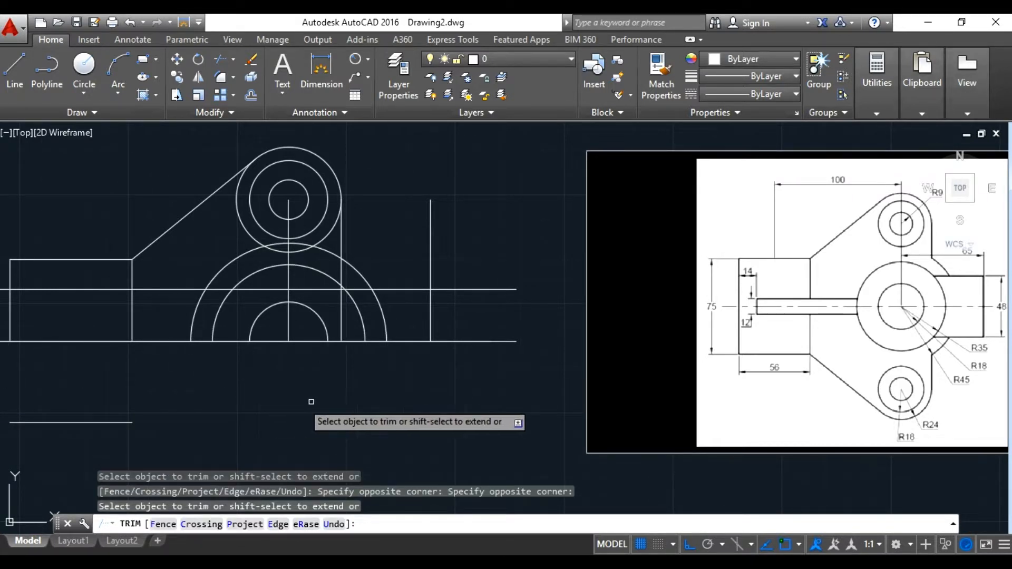
# - Trim the overhanging ends of the upper horizontal line and the right vertical line so they meet at a corner
pyautogui.click(501, 301)
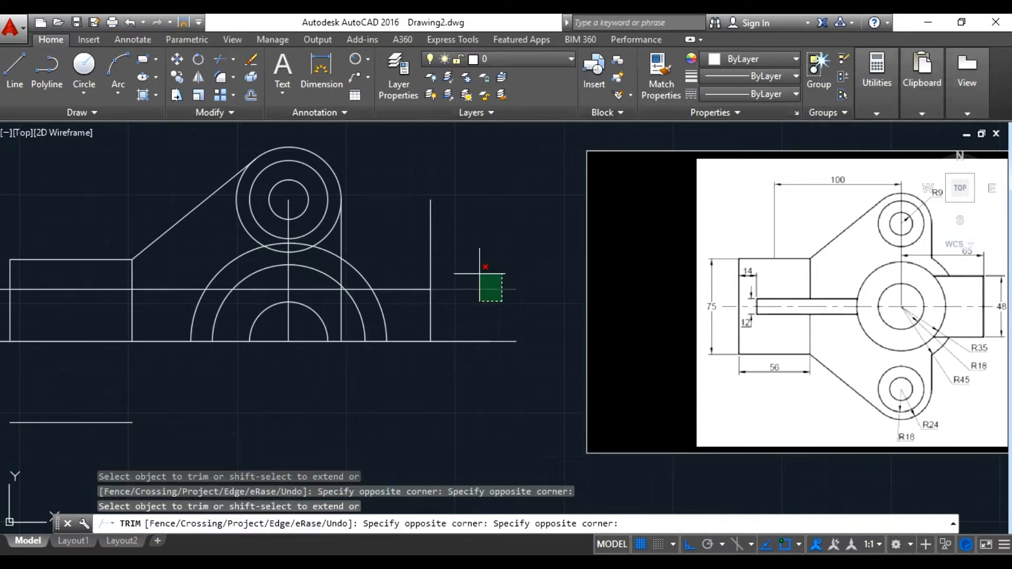
pyautogui.click(451, 258)
pyautogui.click(450, 248)
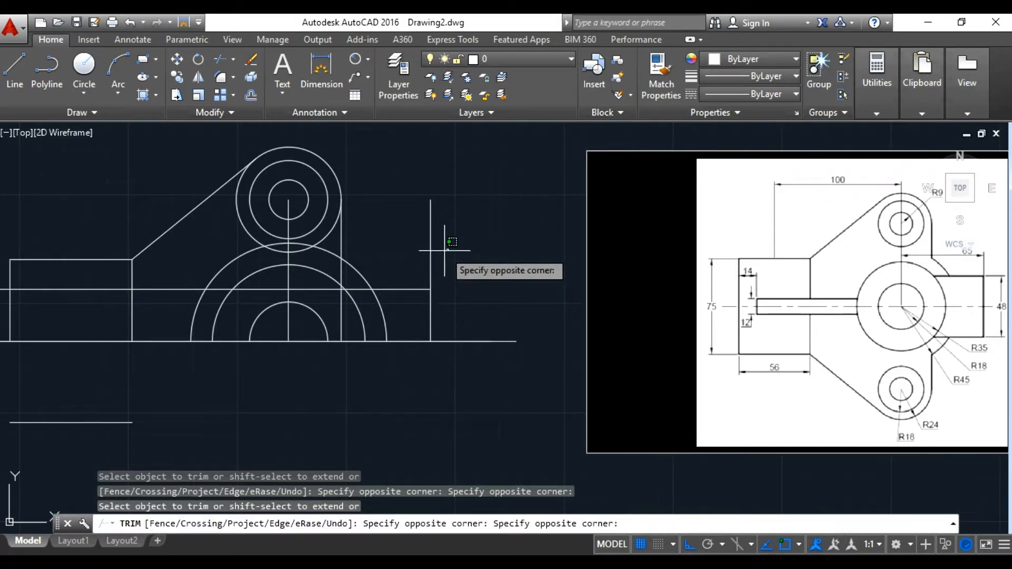
pyautogui.click(419, 239)
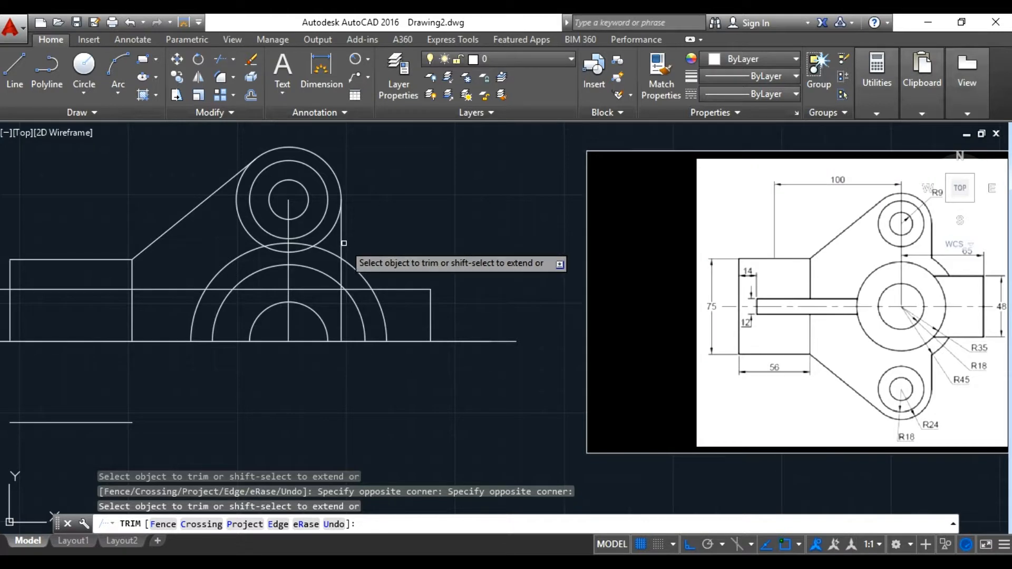
# - Trim the radius 24 circle, radius 45 arc and vertical tangent line to the outer outline, keeping the short radius 45 arc at the right
pyautogui.click(326, 239)
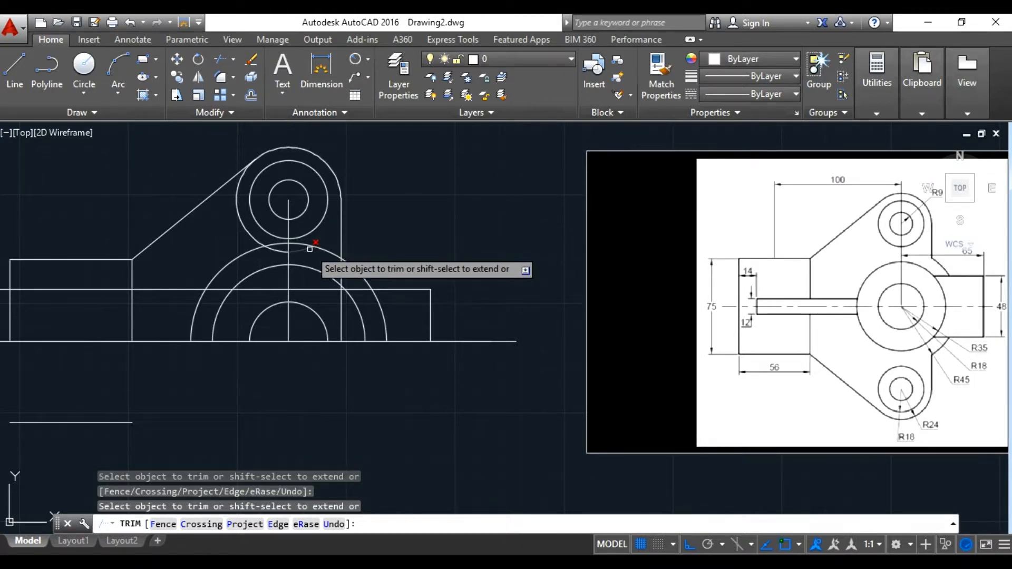
pyautogui.click(304, 245)
pyautogui.moveTo(304, 246); pyautogui.dragTo(418, 292, button='middle')
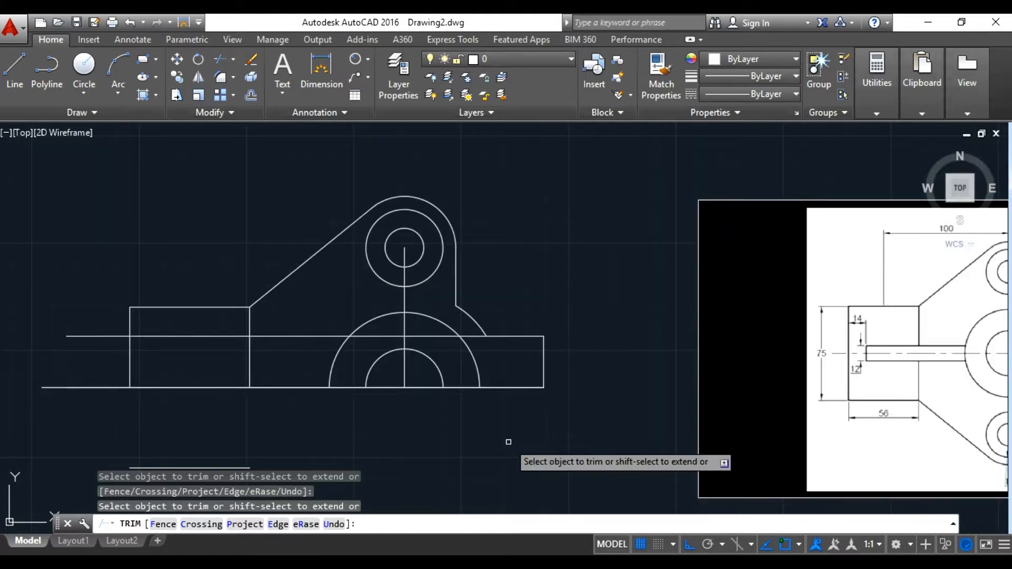
pyautogui.rightClick(305, 448)
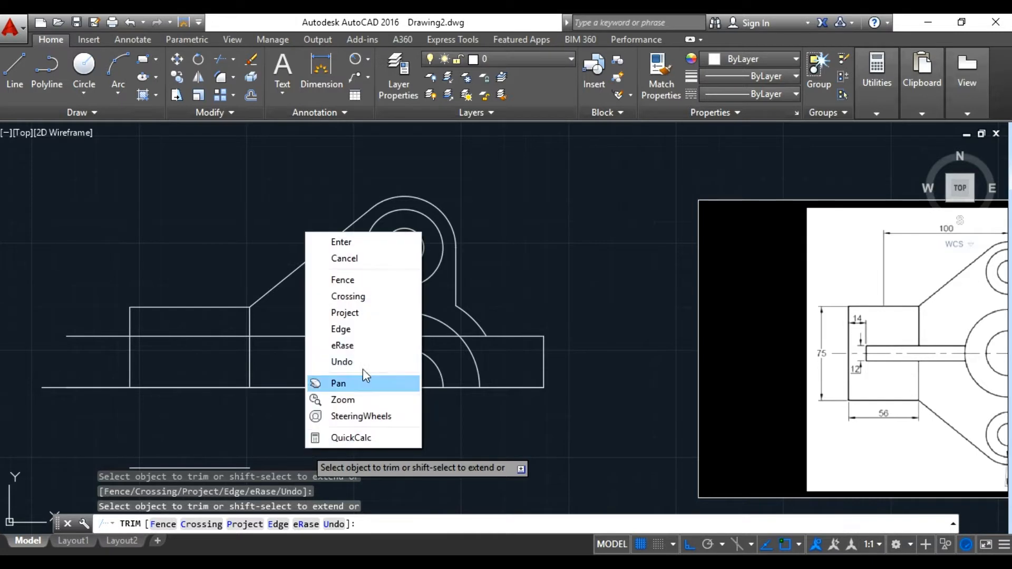
pyautogui.click(347, 244)
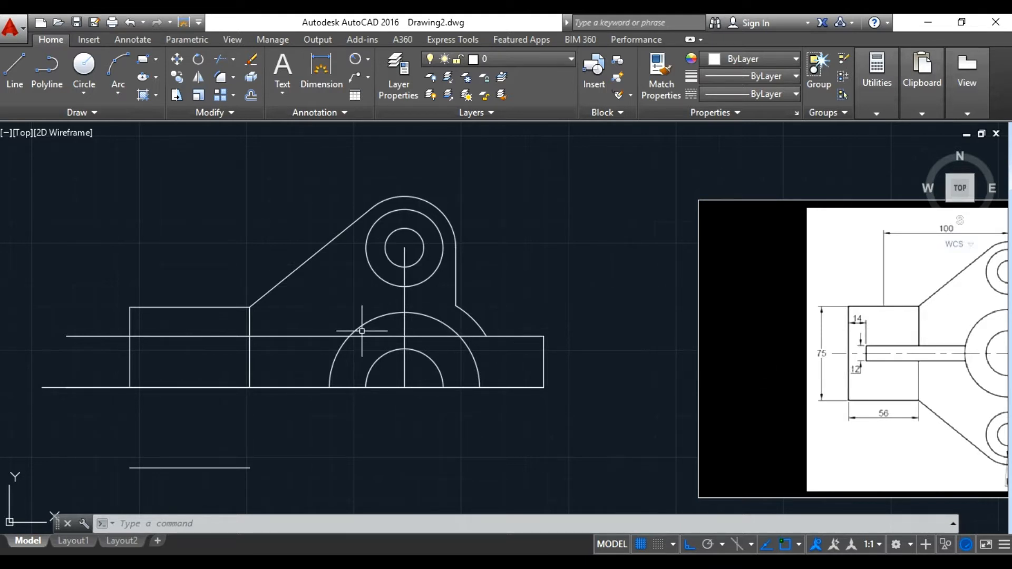
# - Explode the trimmed rectangle polyline into separate lines and check that its left edge selects on its own
pyautogui.click(129, 366)
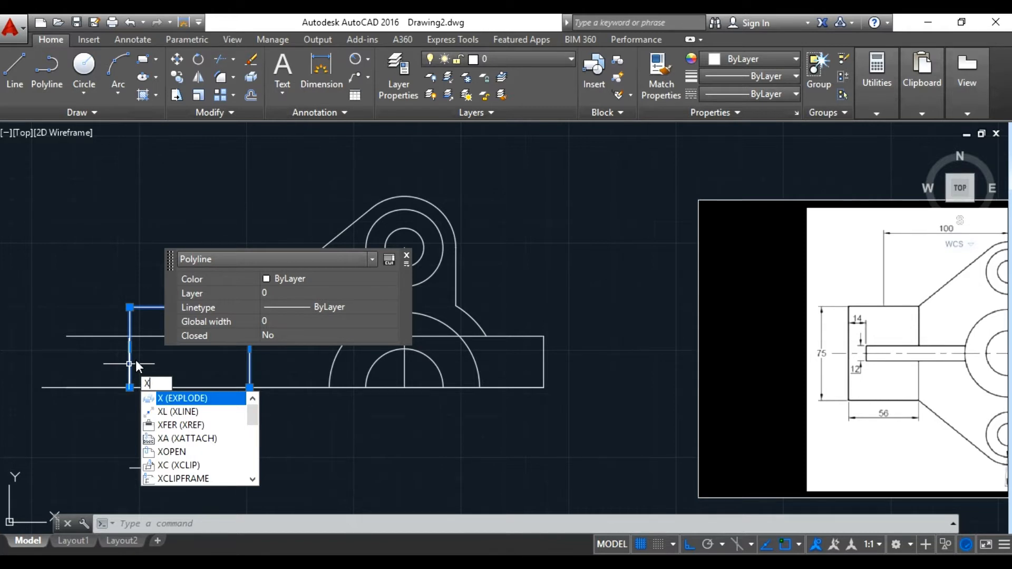
pyautogui.press('Return')
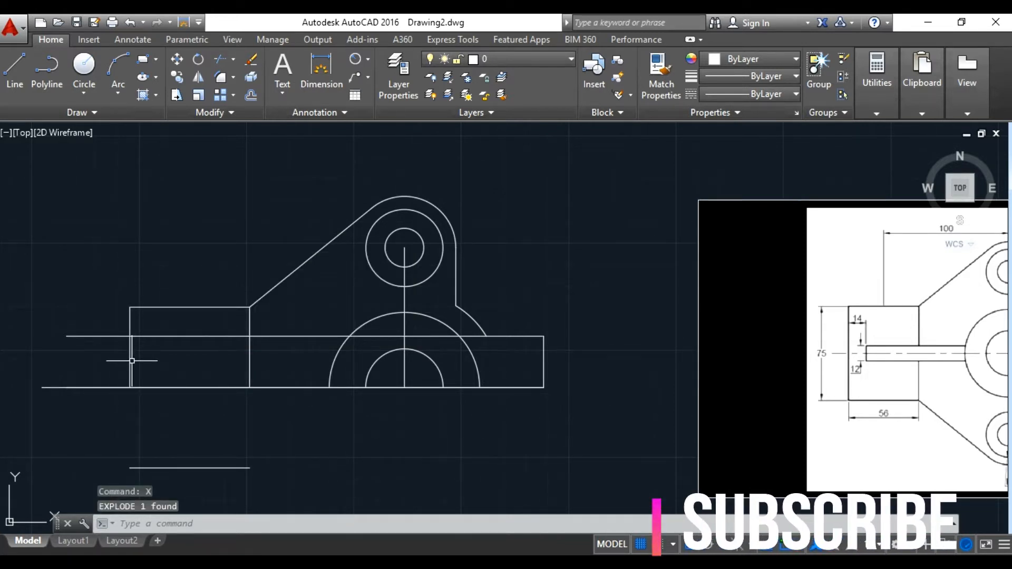
pyautogui.click(131, 361)
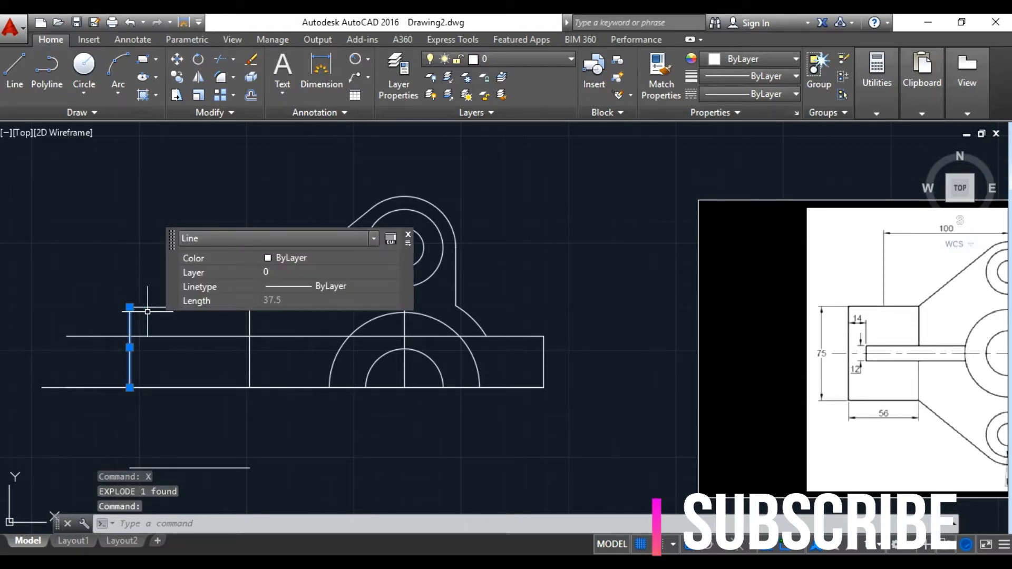
pyautogui.press('Escape')
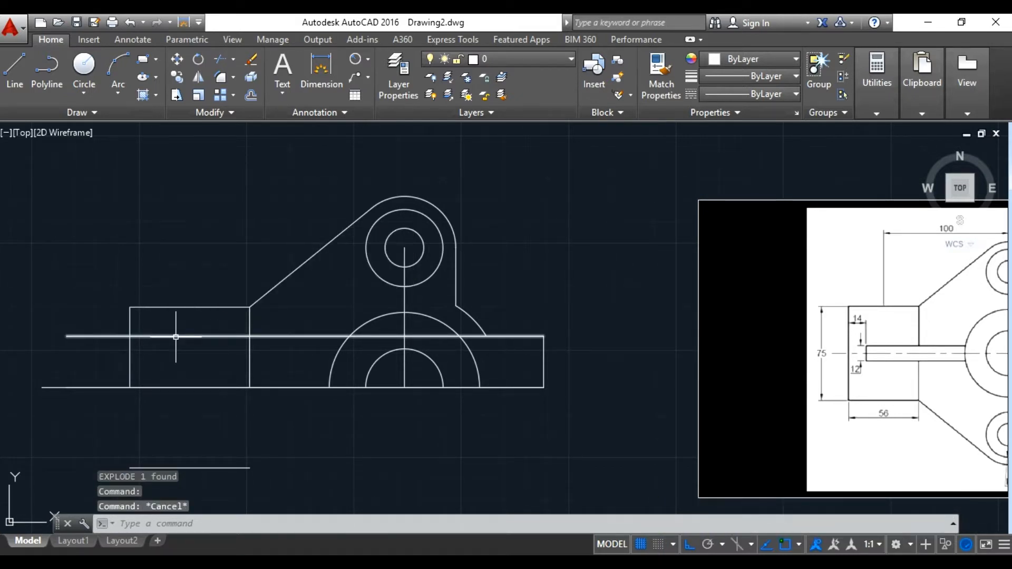
# - Copy the rectangle's left edge 14 units to the right to form the end of the slot
pyautogui.click(130, 357)
pyautogui.click(177, 79)
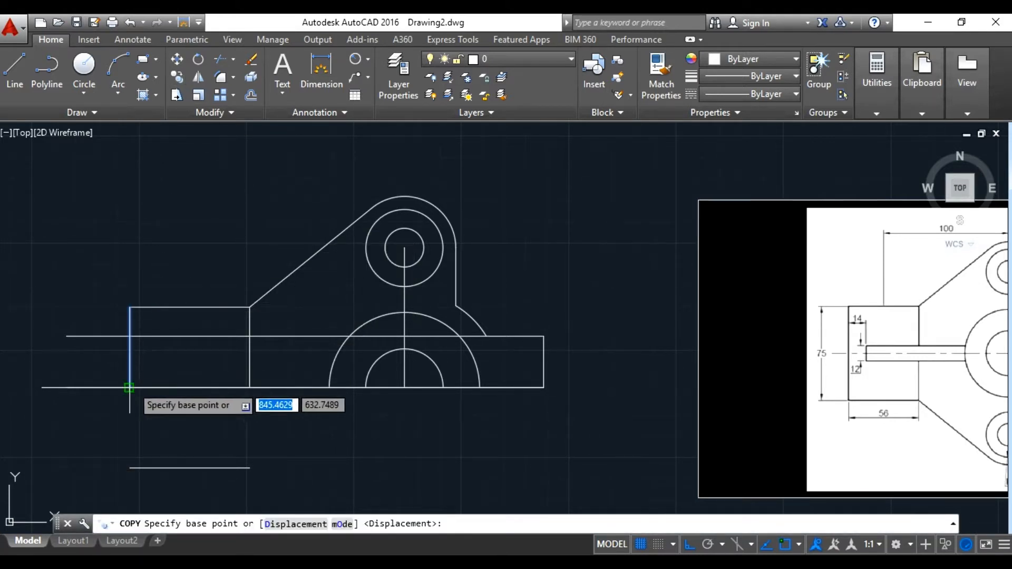
pyautogui.click(129, 388)
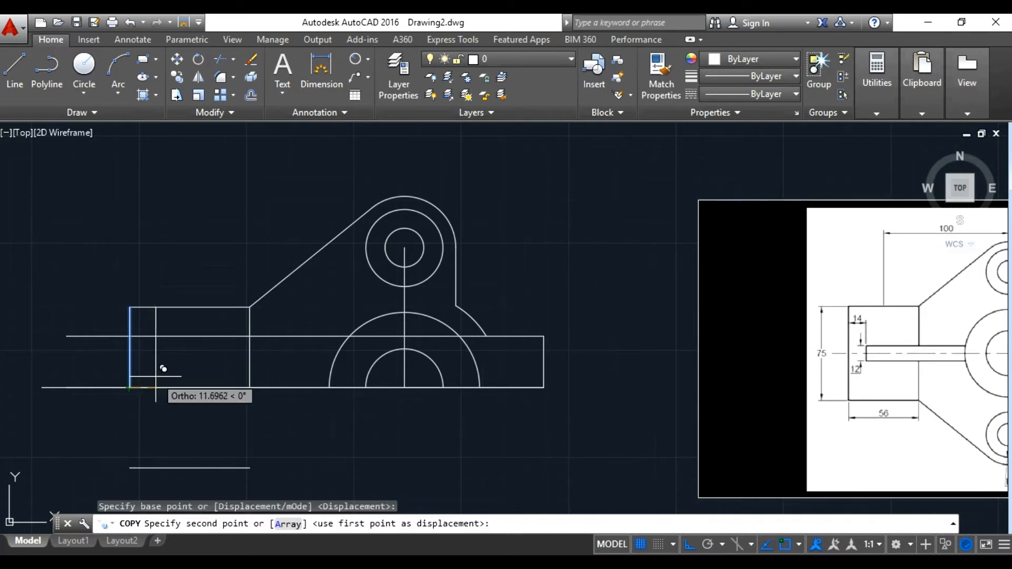
pyautogui.write('14')
pyautogui.press('Return')
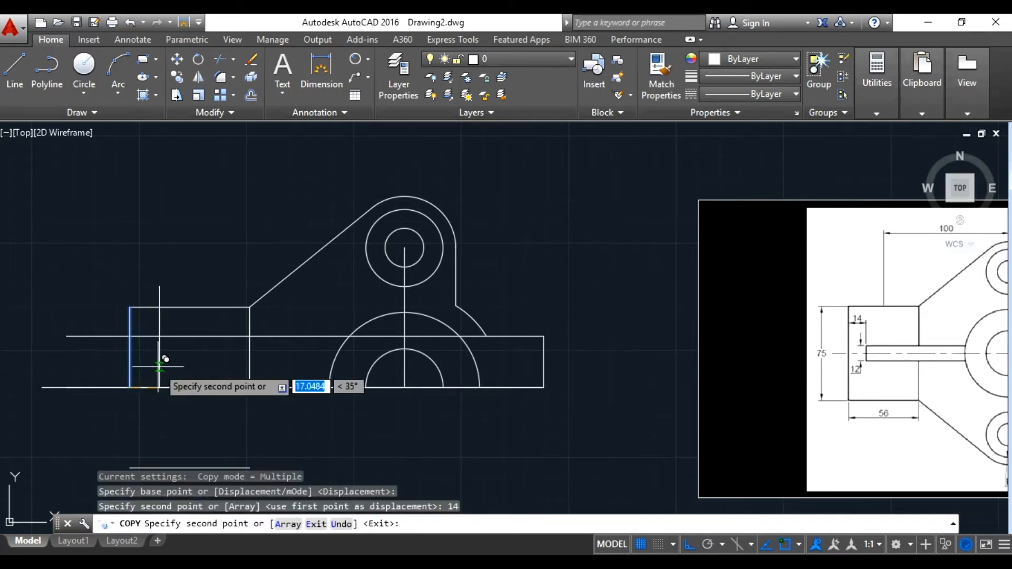
pyautogui.rightClick(180, 434)
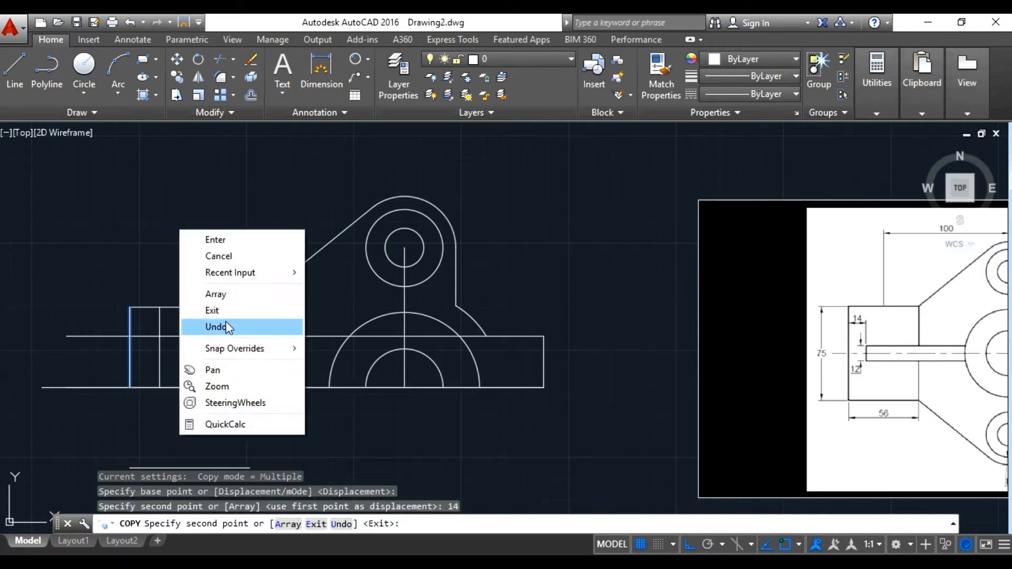
pyautogui.click(219, 239)
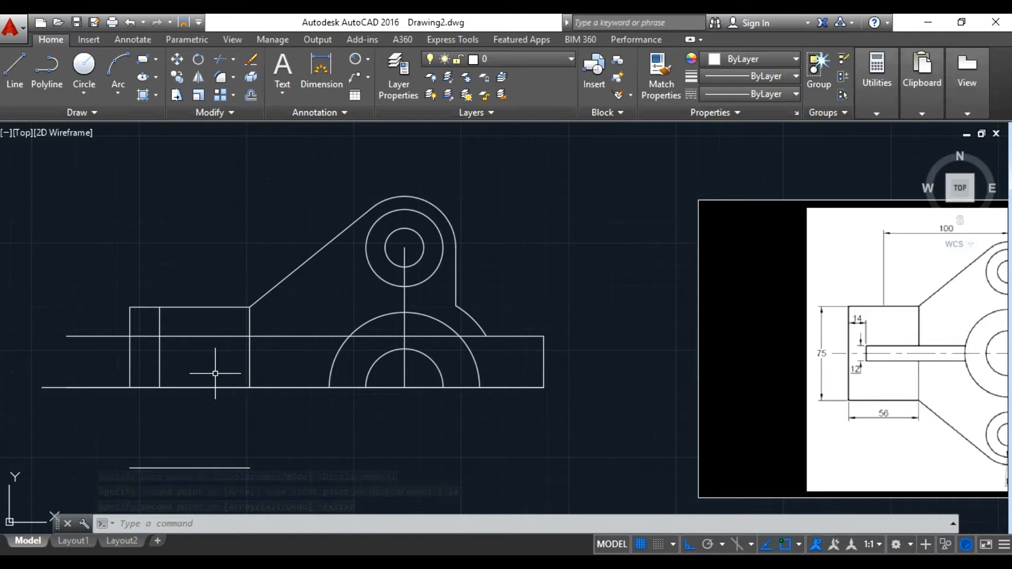
pyautogui.click(177, 76)
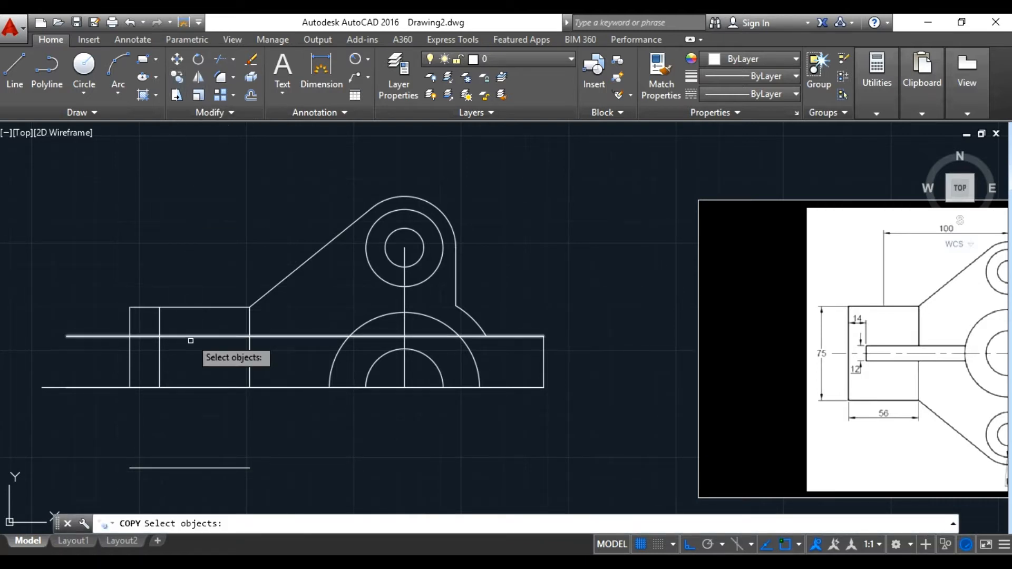
pyautogui.click(182, 387)
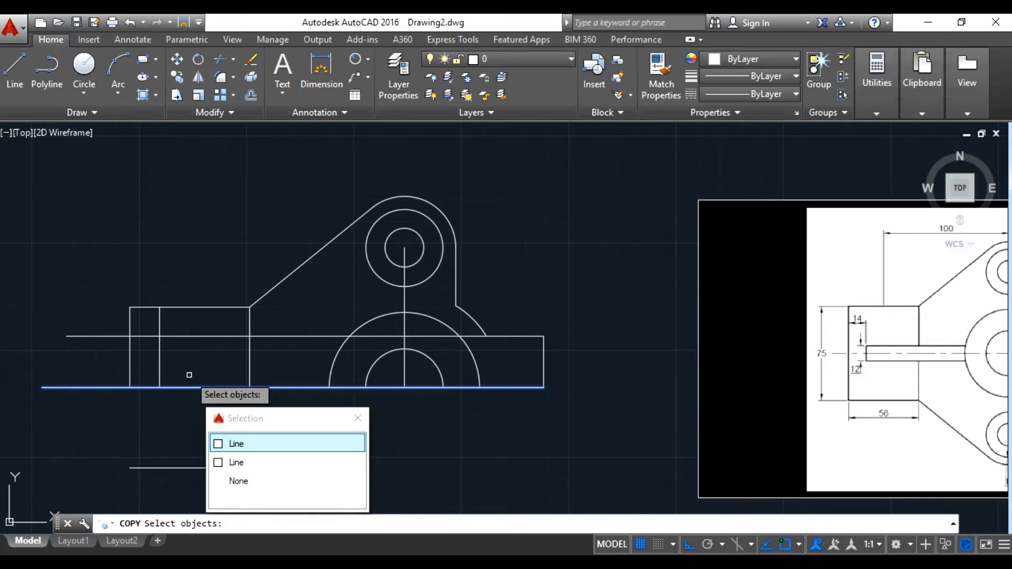
pyautogui.press('Escape')
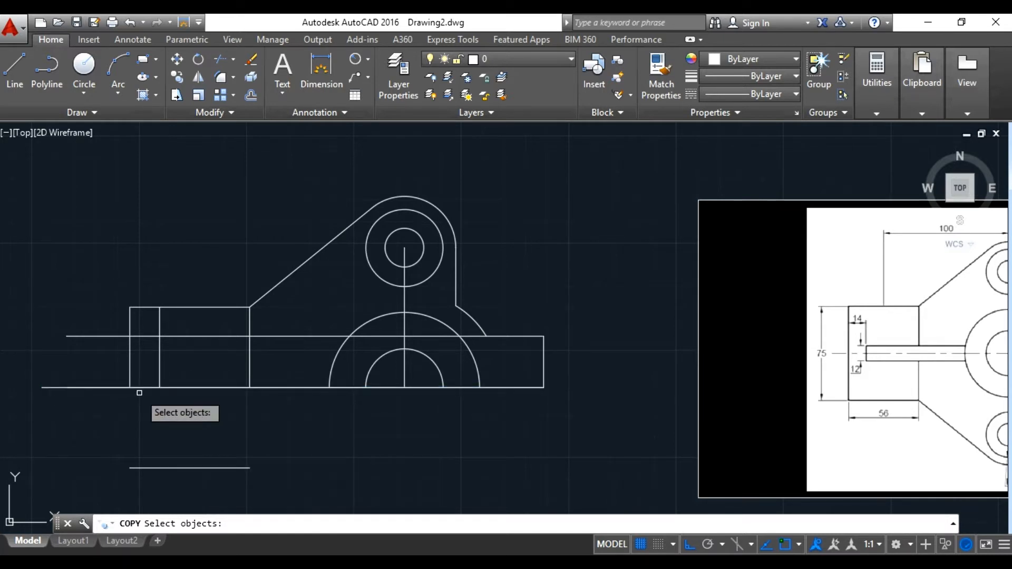
pyautogui.click(142, 386)
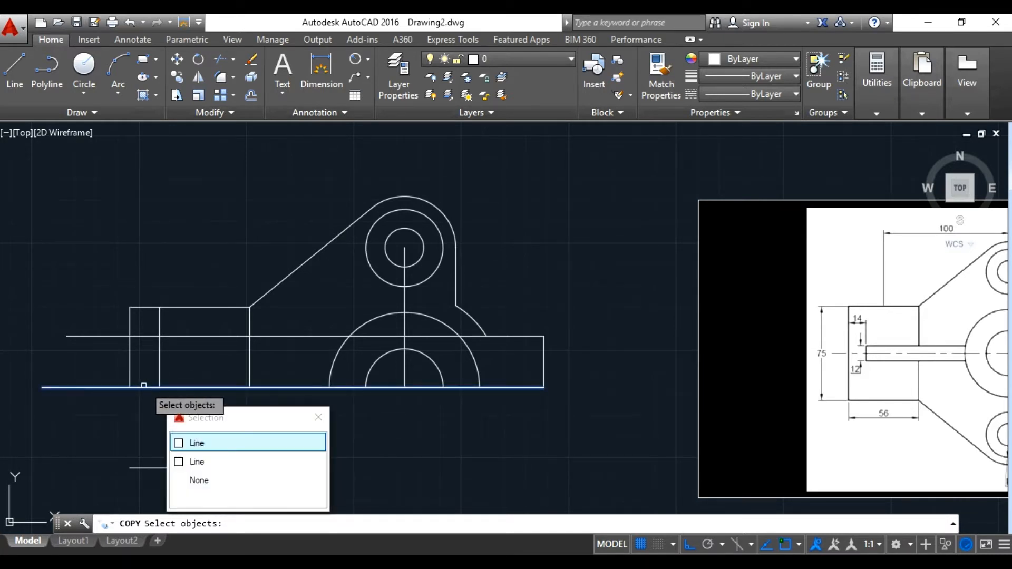
pyautogui.press('Escape')
pyautogui.press('Escape')
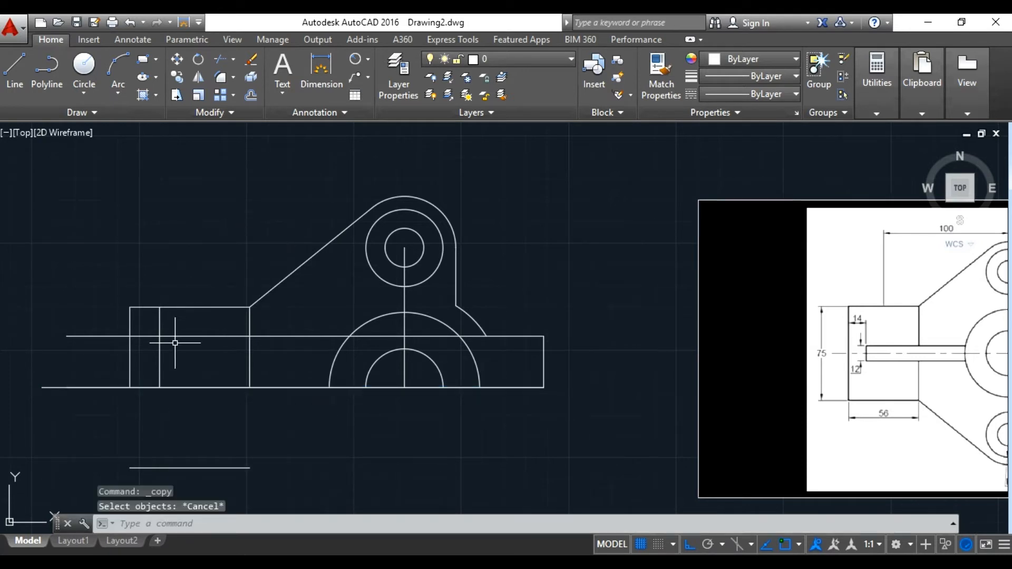
# - Copy the horizontal centerline 6 units upward to form the slot's upper edge
pyautogui.click(143, 388)
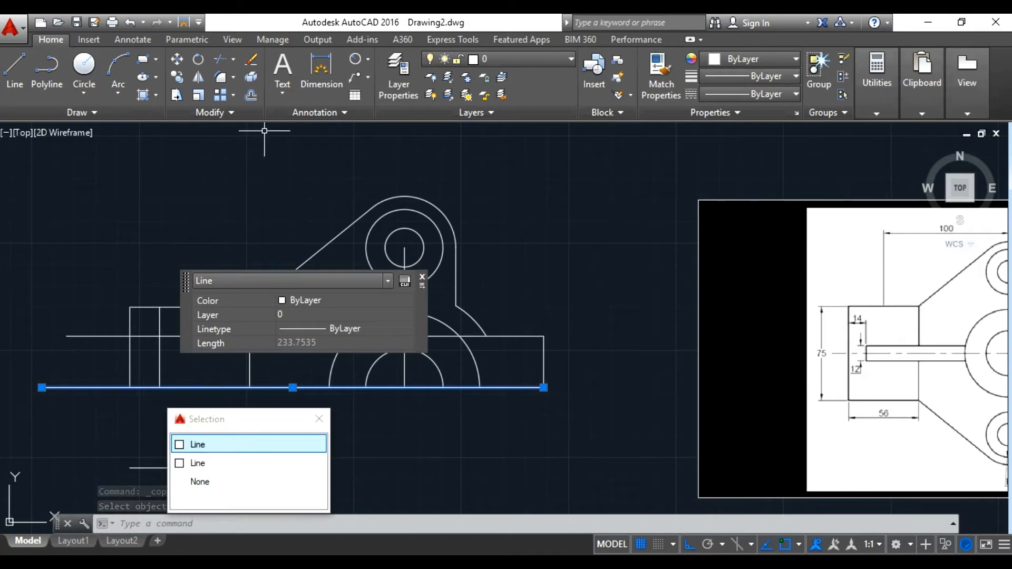
pyautogui.click(177, 78)
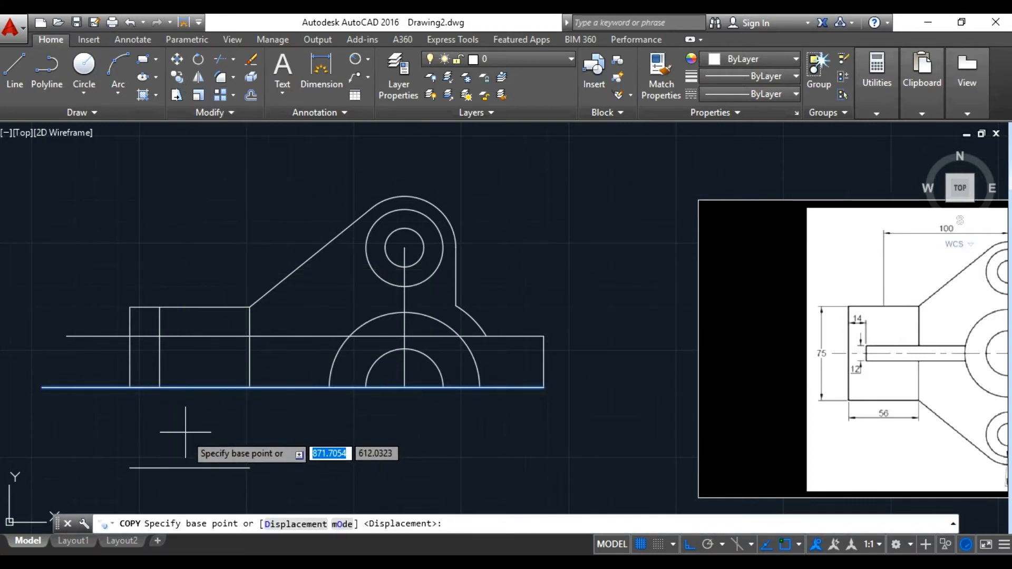
pyautogui.click(129, 388)
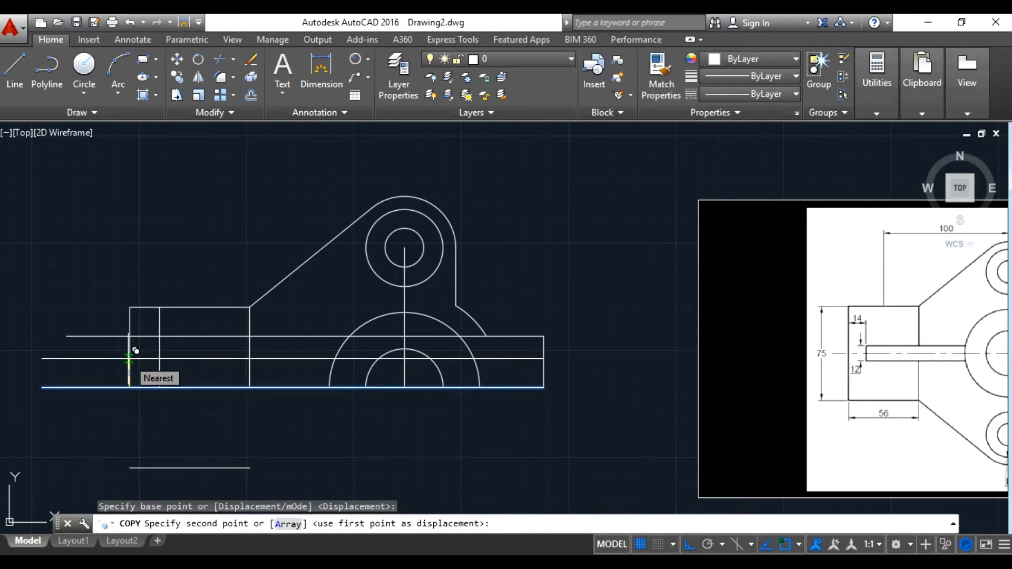
pyautogui.write('6')
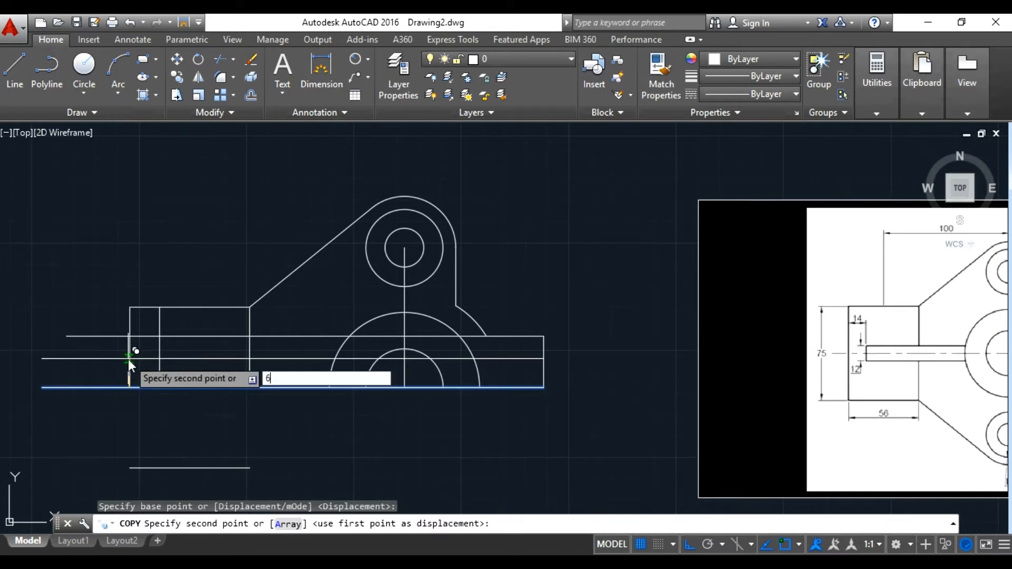
pyautogui.press('Return')
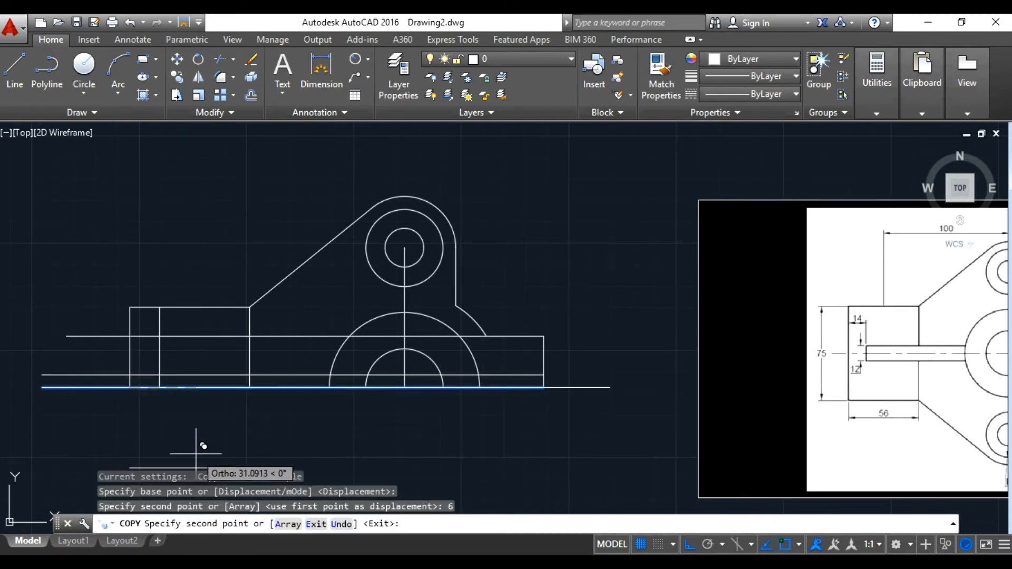
pyautogui.rightClick(196, 249)
pyautogui.click(235, 261)
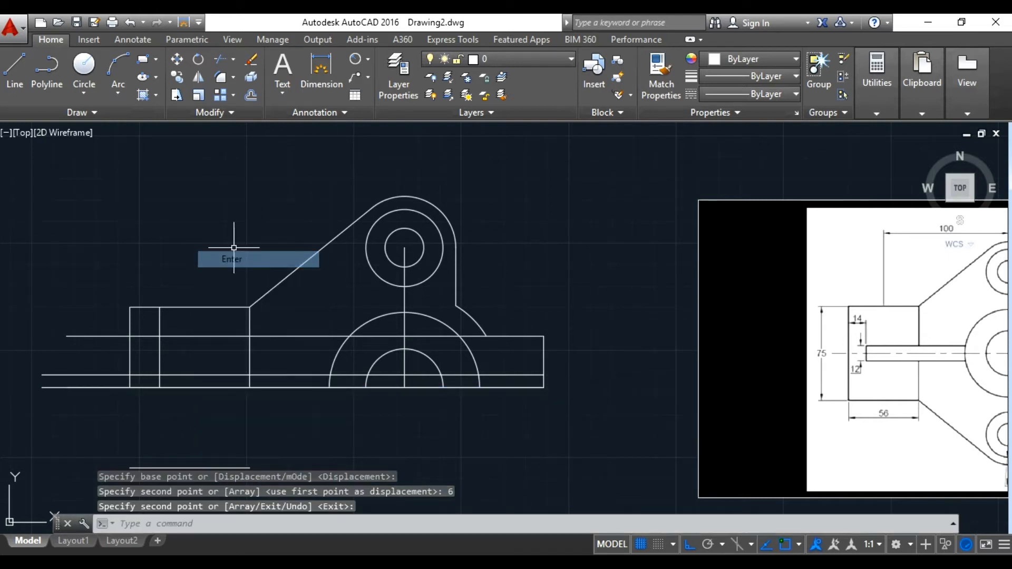
# - Trim the half slot and the upper horizontal line to the large arc, and erase the horizontal centerline and the leftover lower rectangle edge
pyautogui.click(221, 62)
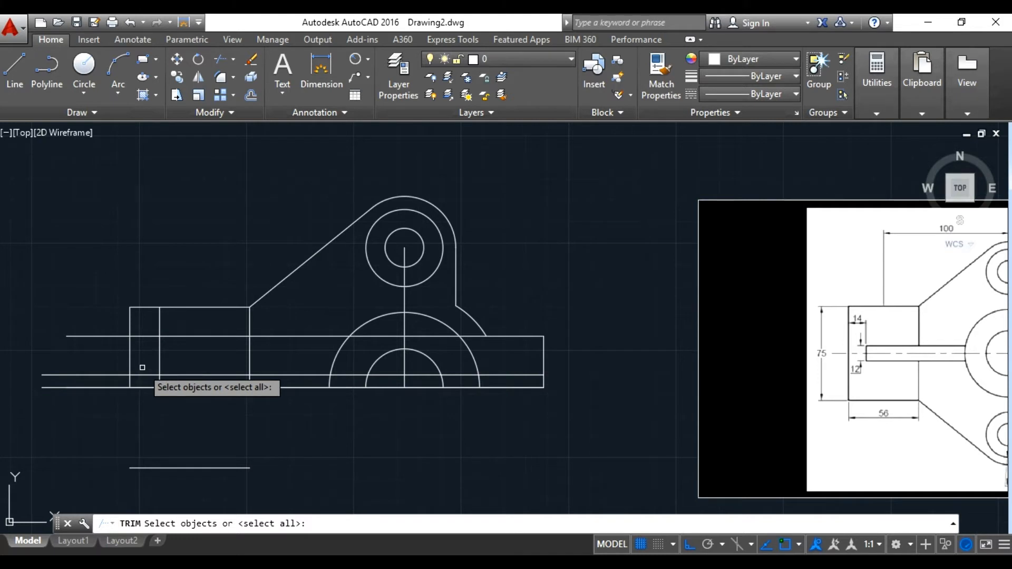
pyautogui.moveTo(141, 364)
pyautogui.mouseDown()
pyautogui.moveTo(142, 379)
pyautogui.moveTo(146, 355)
pyautogui.mouseUp()
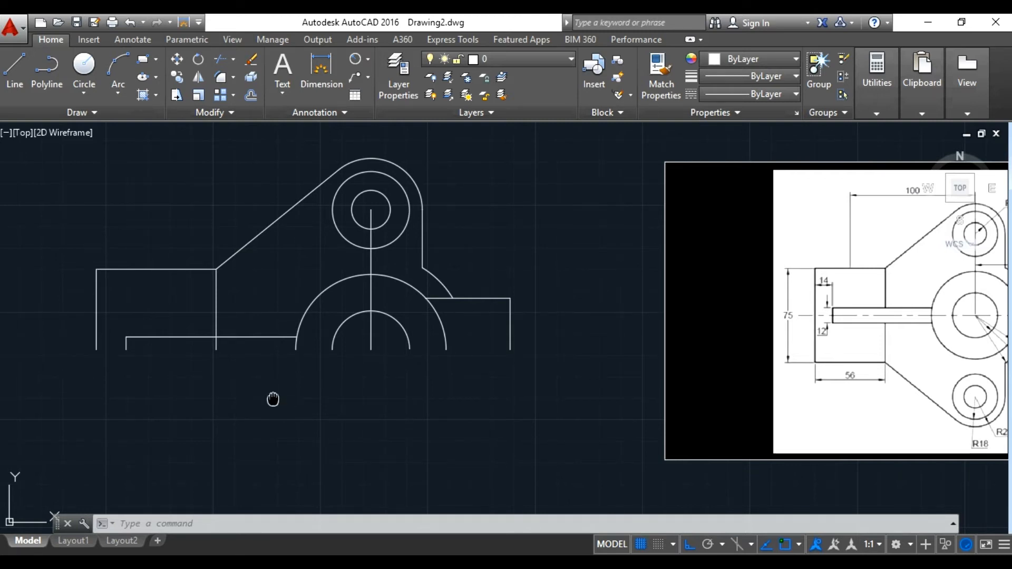
# - Mirror the whole upper half downward about the line through the lower endpoints of its left and right edges, keeping the source objects
pyautogui.moveTo(271, 400); pyautogui.dragTo(242, 400, button='middle')
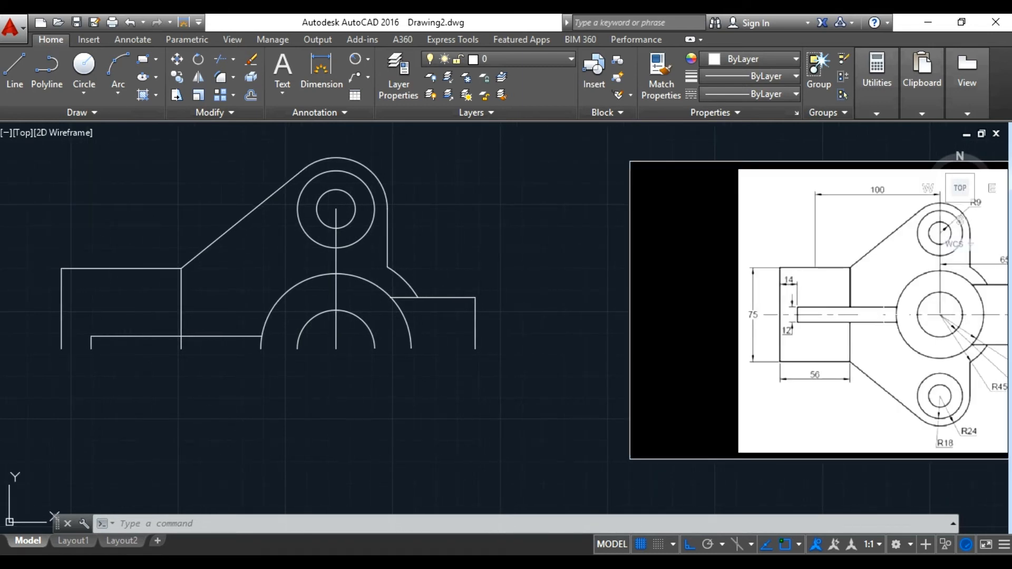
pyautogui.click(199, 83)
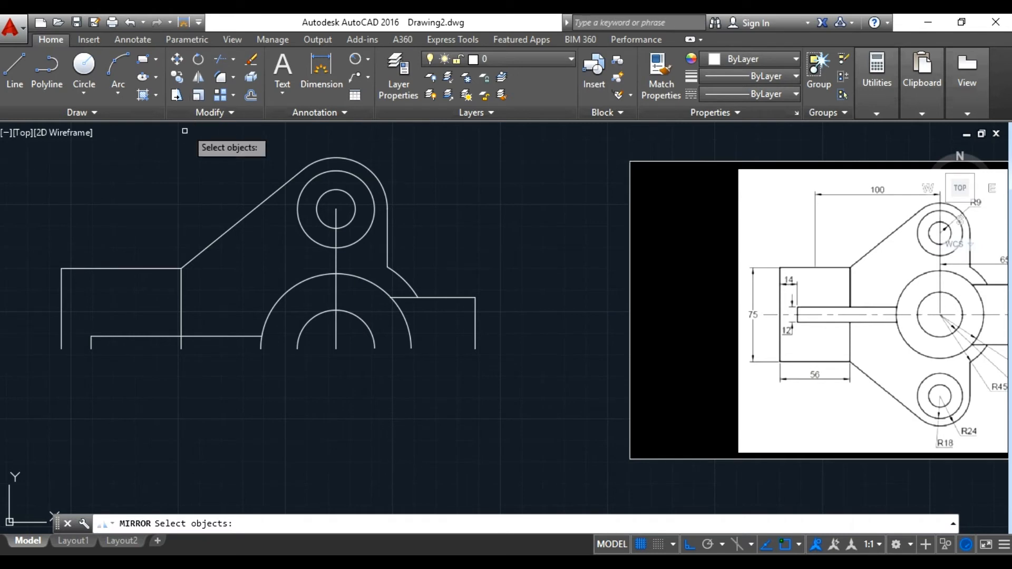
pyautogui.moveTo(109, 165)
pyautogui.mouseDown()
pyautogui.moveTo(22, 337)
pyautogui.moveTo(479, 388)
pyautogui.moveTo(527, 156)
pyautogui.mouseUp()
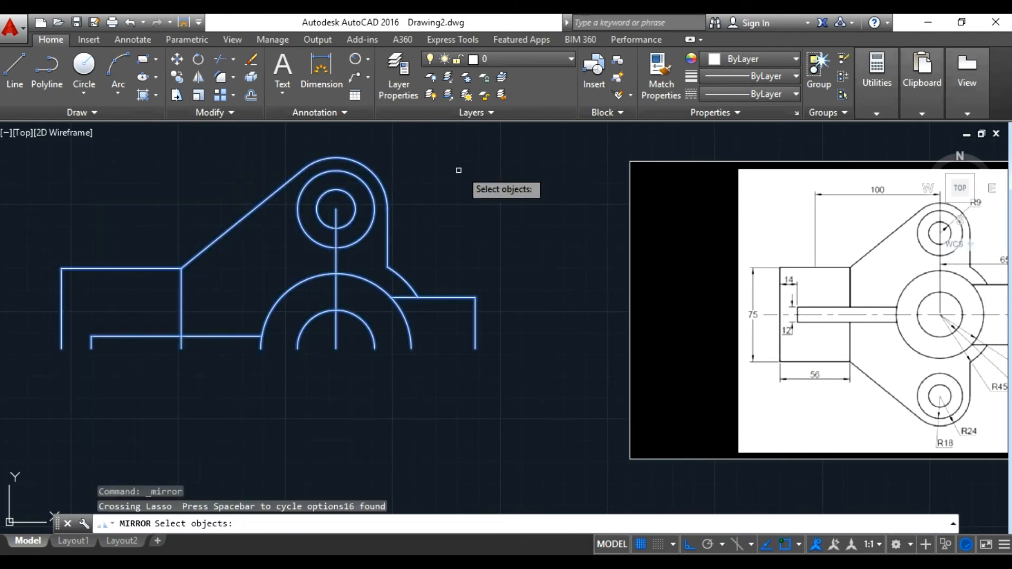
pyautogui.press('Return')
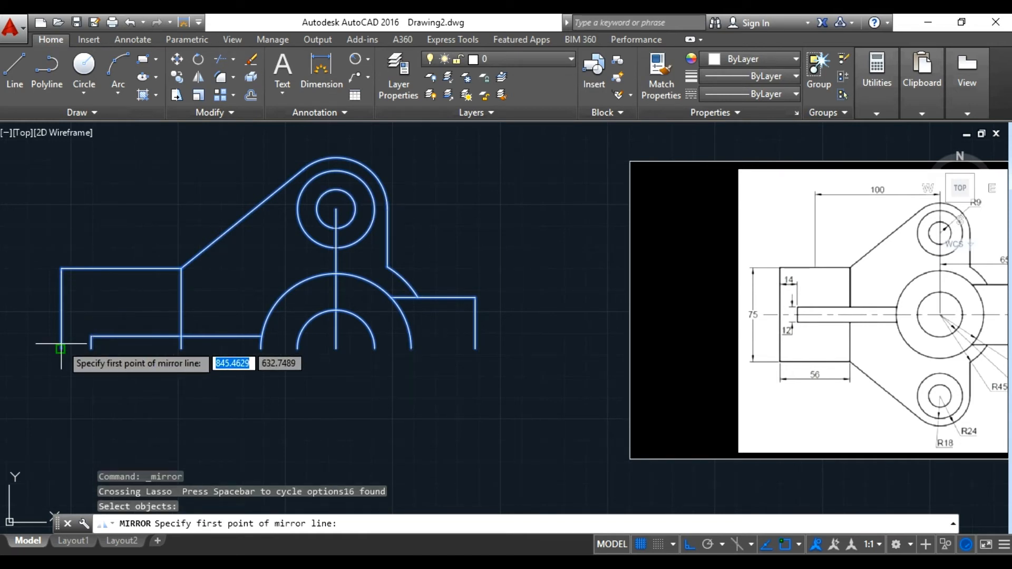
pyautogui.click(60, 348)
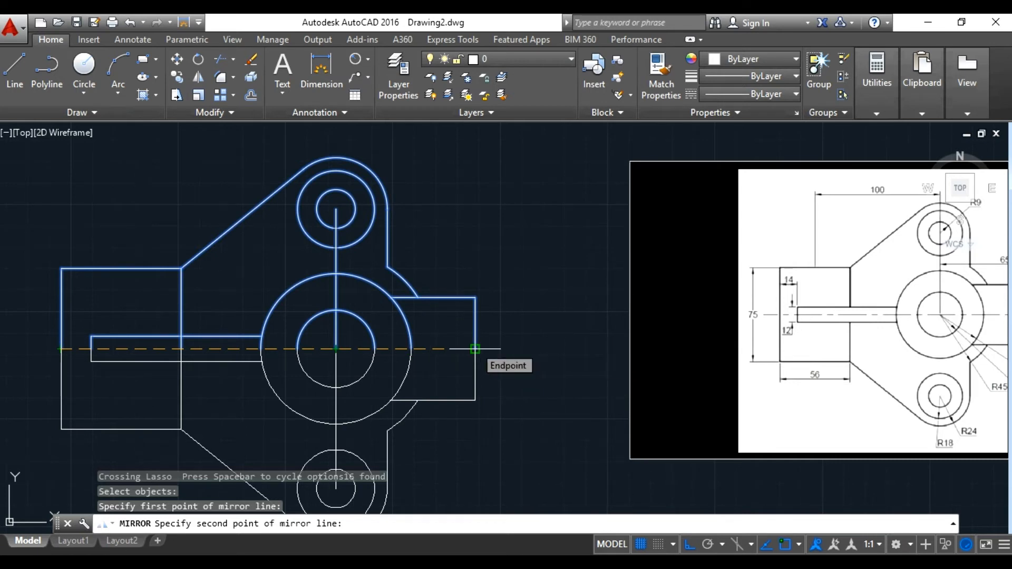
pyautogui.click(474, 348)
pyautogui.click(507, 403)
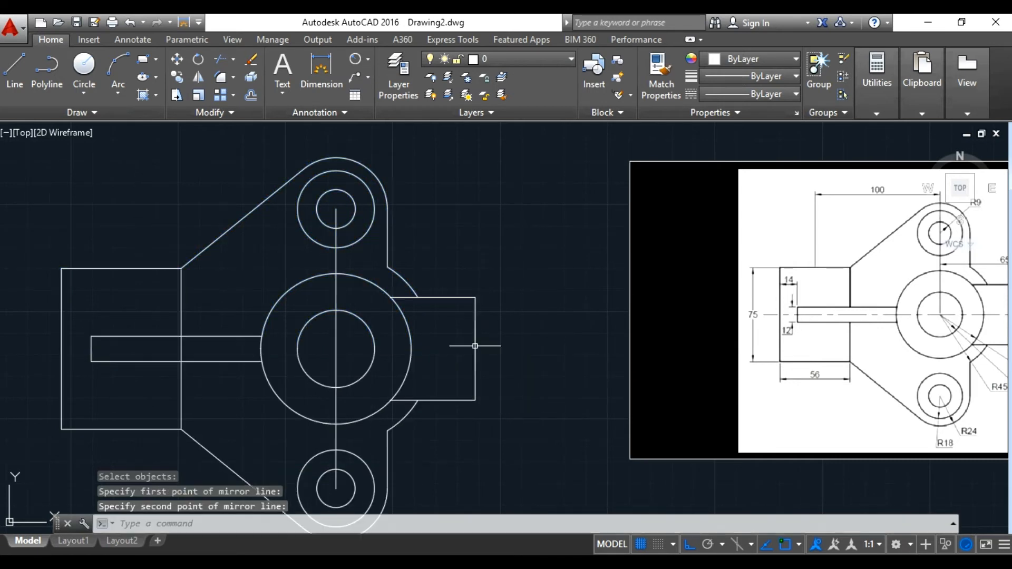
pyautogui.scroll(2, 364, 353)
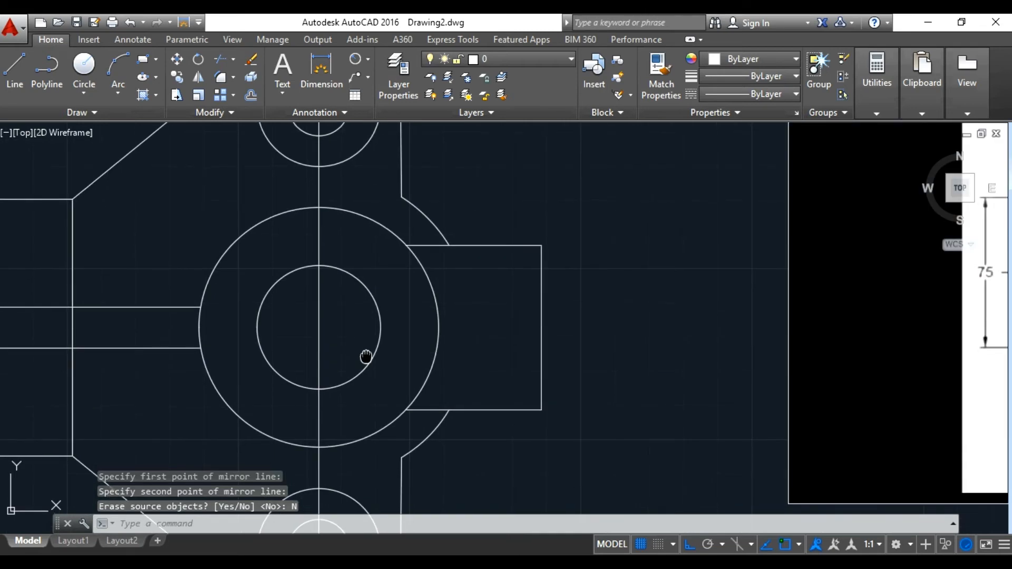
pyautogui.scroll(-4, 365, 355)
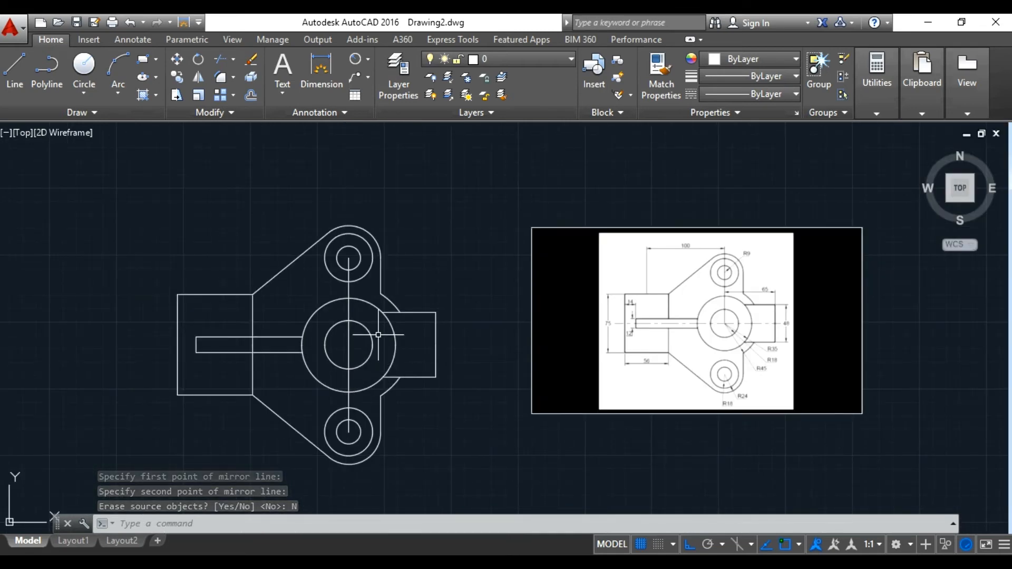